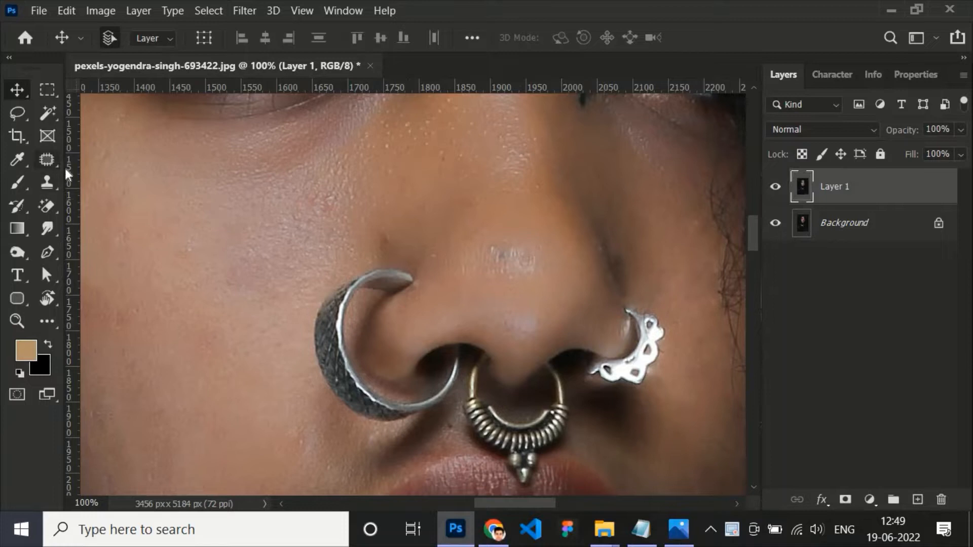
# Patch away the upper curve of the large textured nose hoop using clean cheek skin beside it.
pyautogui.click(47, 160)
pyautogui.moveTo(374, 280); pyautogui.dragTo(435, 264)
pyautogui.moveTo(366, 263)
pyautogui.mouseDown()
pyautogui.moveTo(376, 287)
pyautogui.moveTo(355, 309)
pyautogui.moveTo(352, 353)
pyautogui.mouseUp()
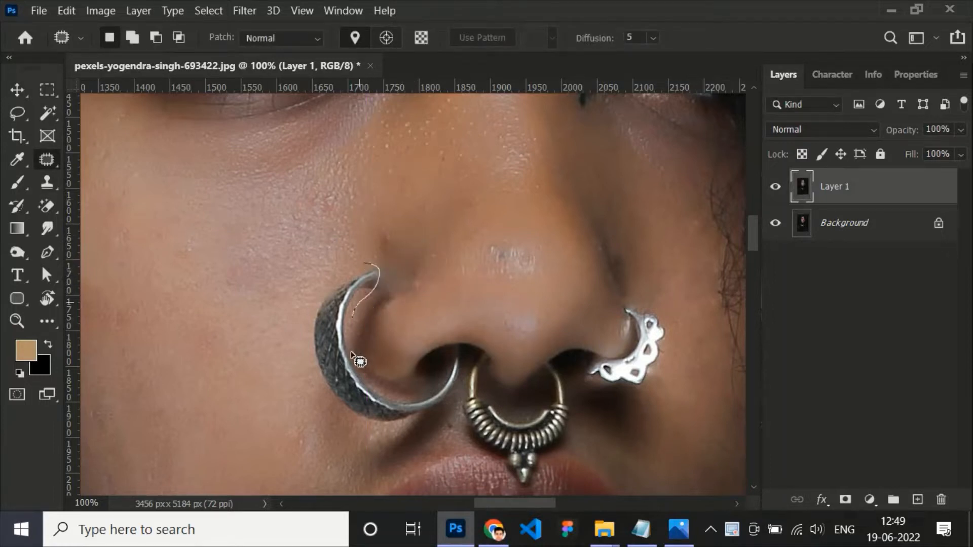
pyautogui.moveTo(343, 268); pyautogui.dragTo(363, 263)
pyautogui.moveTo(348, 325); pyautogui.dragTo(298, 337)
pyautogui.click(386, 359)
# Patch away the lower curve of the textured nose hoop using clean cheek skin.
pyautogui.press('space')
pyautogui.moveTo(342, 386); pyautogui.dragTo(323, 304)
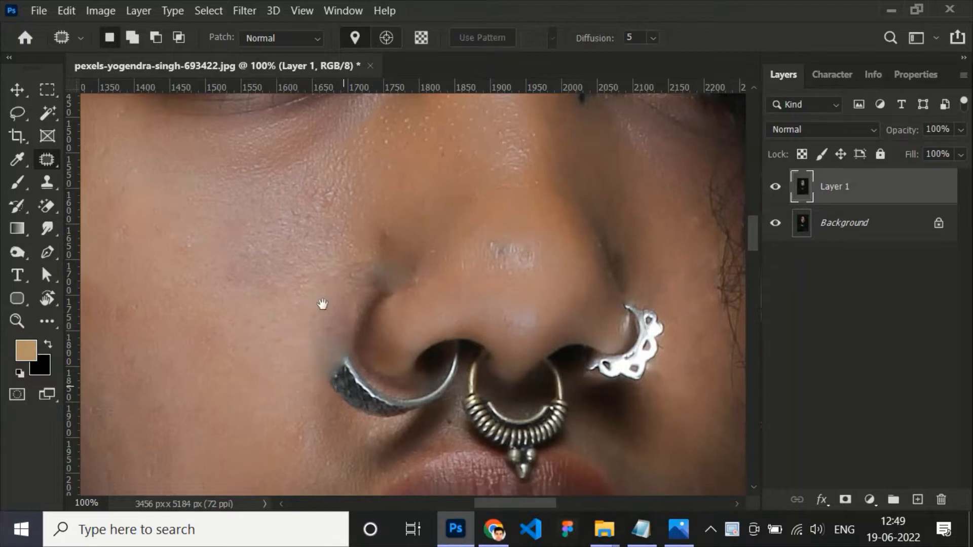
pyautogui.moveTo(329, 270); pyautogui.dragTo(349, 352)
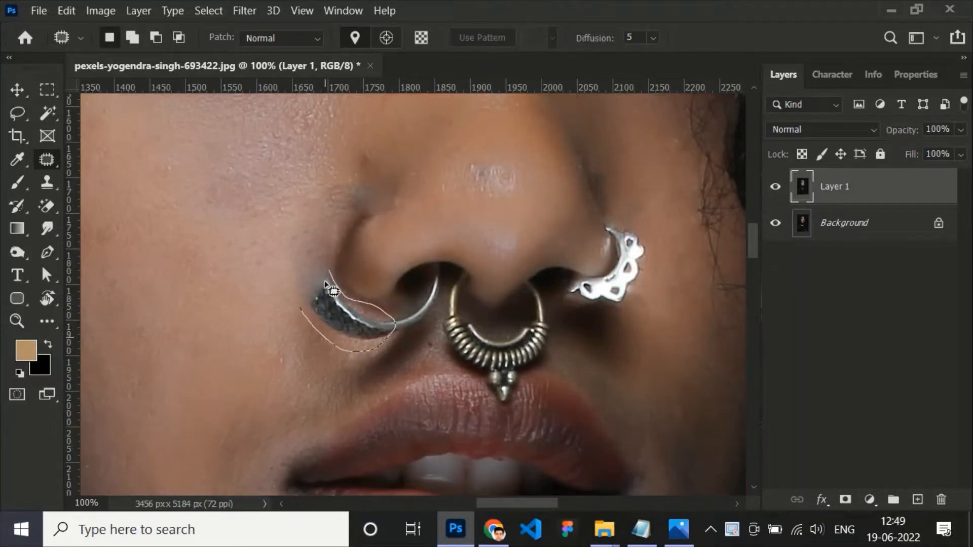
pyautogui.moveTo(325, 282); pyautogui.dragTo(328, 272)
pyautogui.click(318, 357)
pyautogui.moveTo(317, 320)
pyautogui.mouseDown()
pyautogui.moveTo(295, 345)
pyautogui.moveTo(322, 373)
pyautogui.moveTo(260, 381)
pyautogui.mouseUp()
pyautogui.hotkey('ctrl', 'z')
pyautogui.hotkey('ctrl', 'z')
pyautogui.click(342, 383)
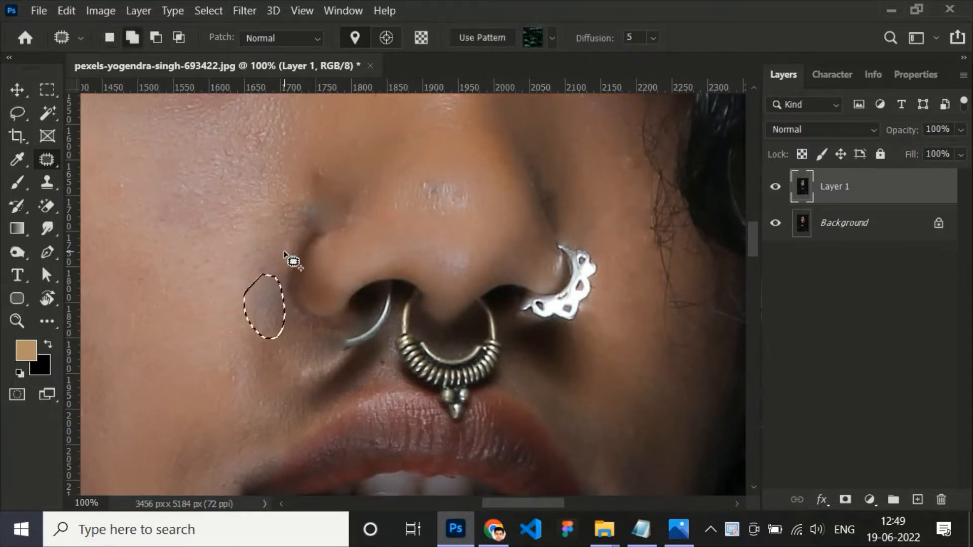
# Content-aware fill the discoloured cheek patch beside the nostril and the dark spot above the nostril crease.
pyautogui.hotkey('shift', 'F5')
pyautogui.press('Return')
pyautogui.click(286, 258)
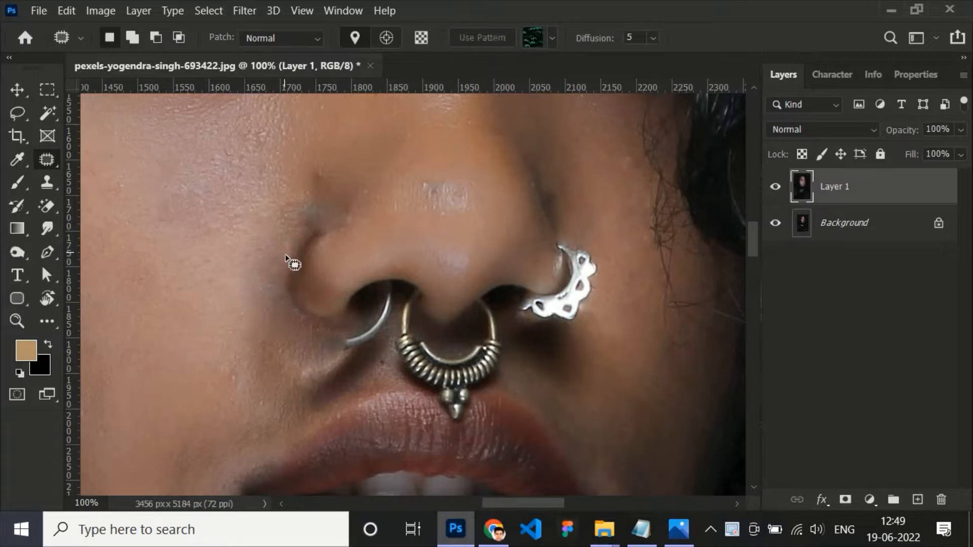
pyautogui.moveTo(332, 191); pyautogui.dragTo(332, 189)
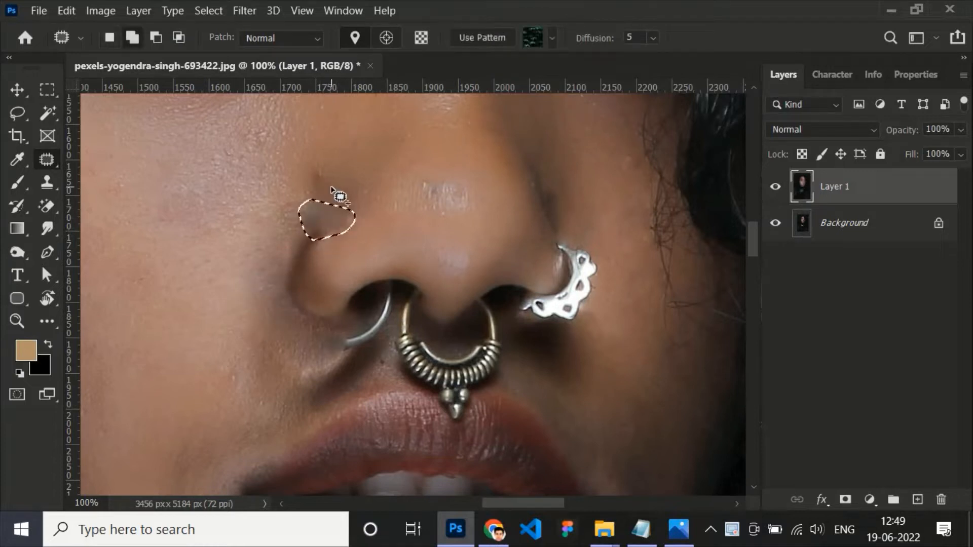
pyautogui.hotkey('shift', 'F5')
pyautogui.press('Return')
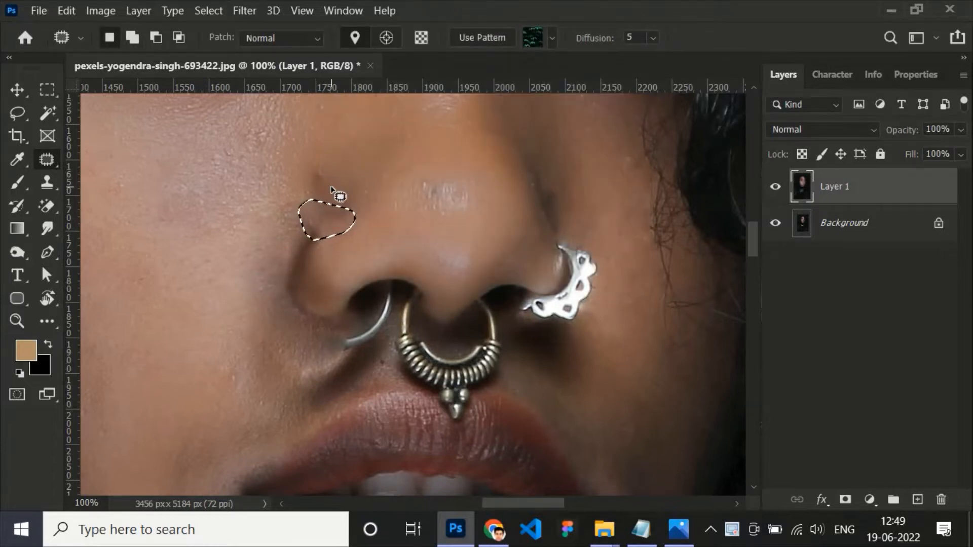
pyautogui.hotkey('ctrl', 'd')
# Patch the leftover marks around the top of the nostril crease with matching skin.
pyautogui.moveTo(350, 242); pyautogui.dragTo(358, 282)
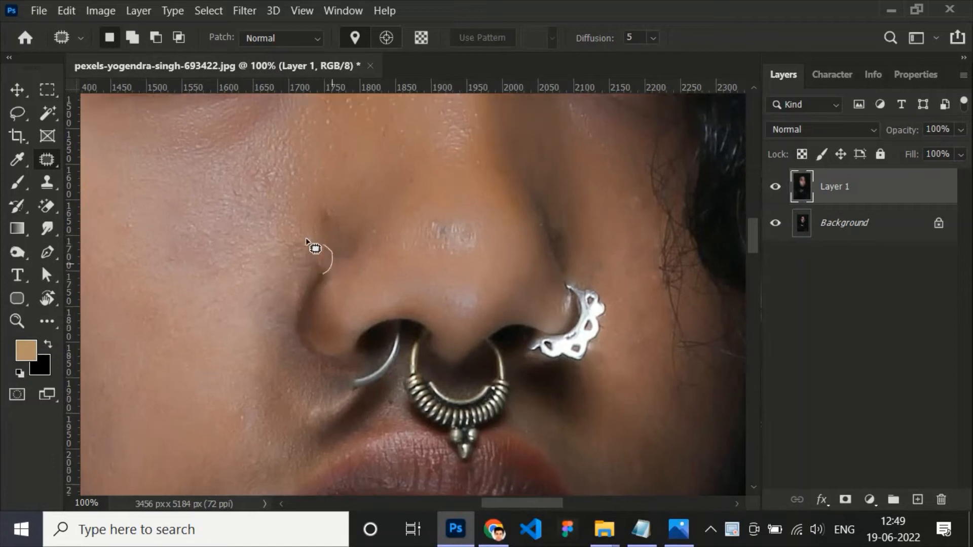
pyautogui.moveTo(306, 241); pyautogui.dragTo(322, 274)
pyautogui.moveTo(317, 257); pyautogui.dragTo(333, 229)
pyautogui.hotkey('ctrl', 'd')
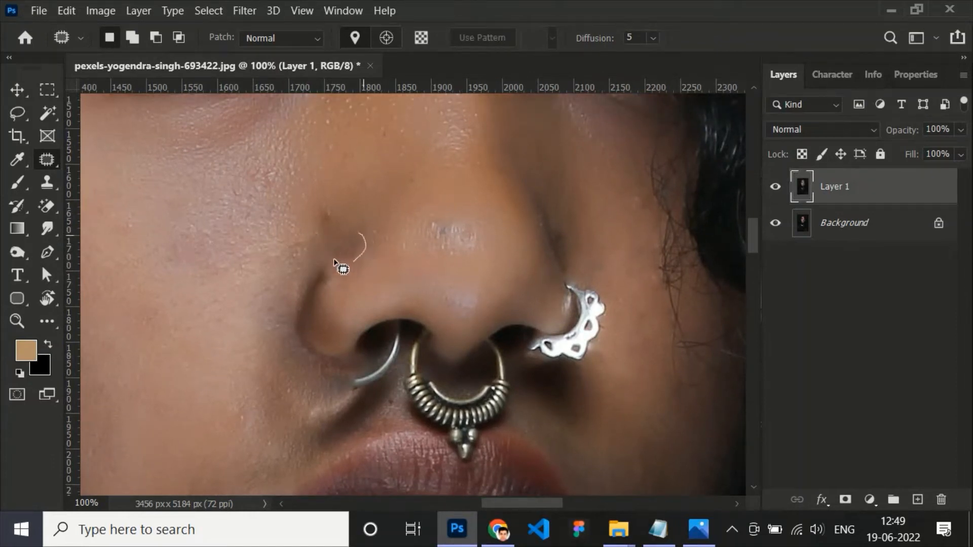
pyautogui.moveTo(334, 263); pyautogui.dragTo(370, 217)
pyautogui.hotkey('ctrl', 'd')
pyautogui.moveTo(341, 275); pyautogui.dragTo(340, 273)
pyautogui.hotkey('ctrl', 'd')
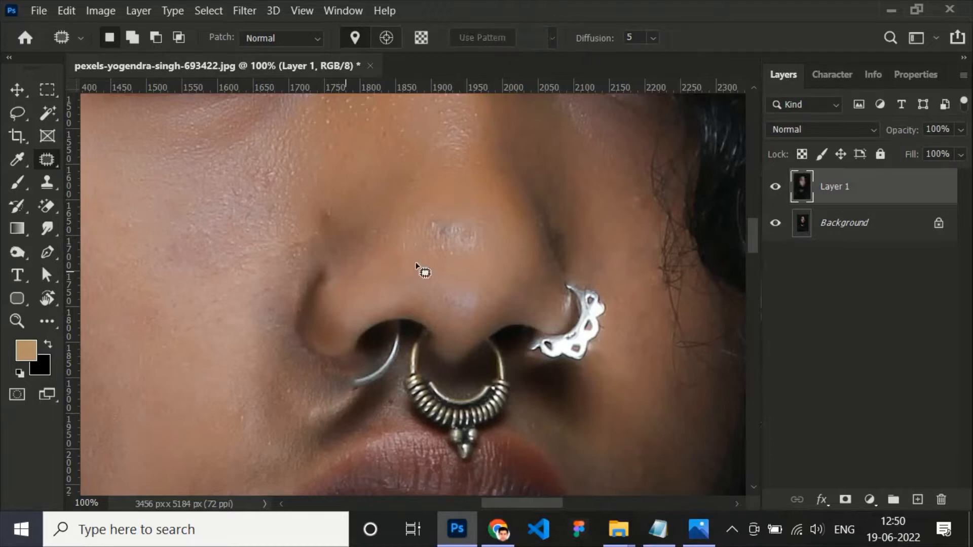
# Toggle Layer 1's visibility to compare the retouched nose with the original.
pyautogui.click(774, 191)
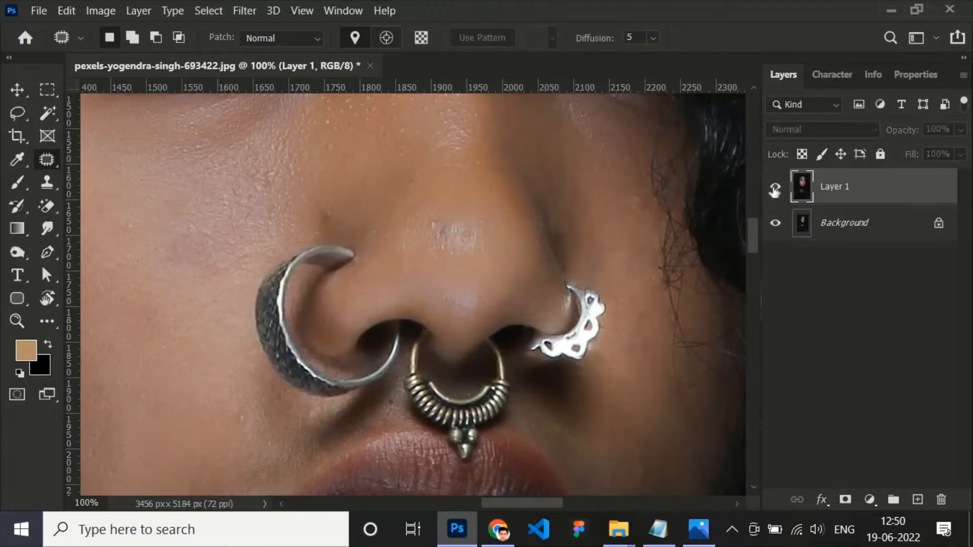
pyautogui.click(774, 192)
pyautogui.click(773, 192)
pyautogui.click(774, 192)
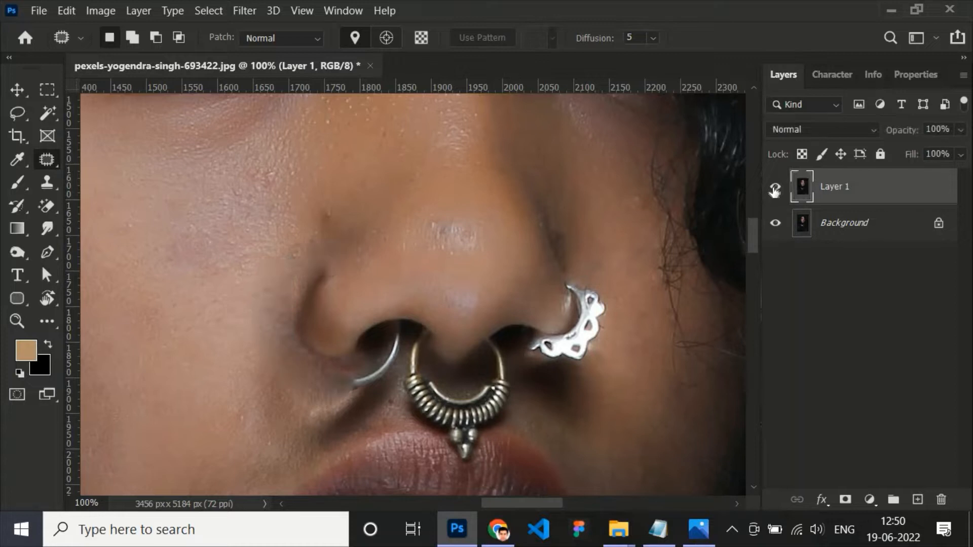
pyautogui.click(774, 190)
pyautogui.click(774, 190)
# Content-aware fill the hoop's shadow between the nostril and the upper lip.
pyautogui.moveTo(342, 392); pyautogui.dragTo(356, 353)
pyautogui.moveTo(386, 322)
pyautogui.mouseDown()
pyautogui.moveTo(389, 383)
pyautogui.moveTo(354, 412)
pyautogui.moveTo(296, 387)
pyautogui.moveTo(344, 337)
pyautogui.mouseUp()
pyautogui.hotkey('shift', 'F5')
pyautogui.press('Return')
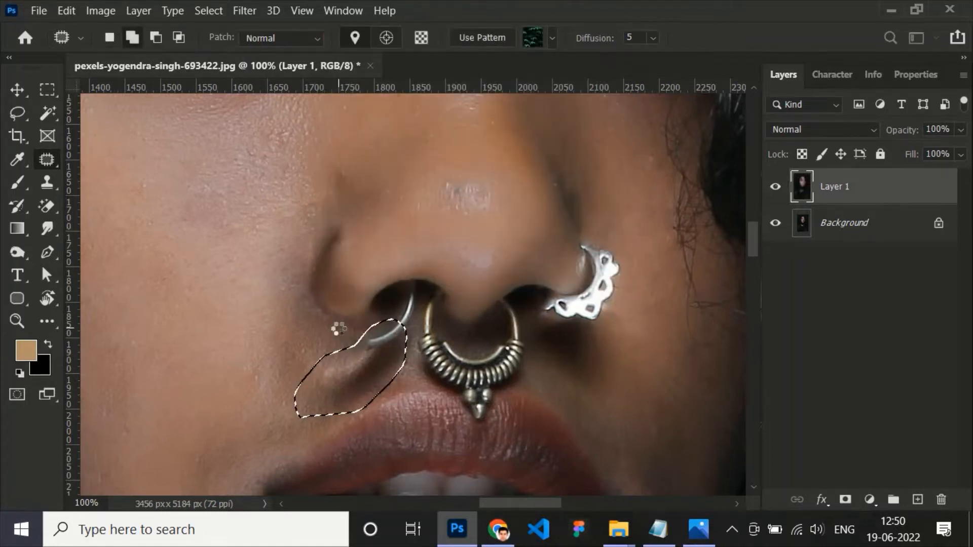
pyautogui.hotkey('ctrl', 'd')
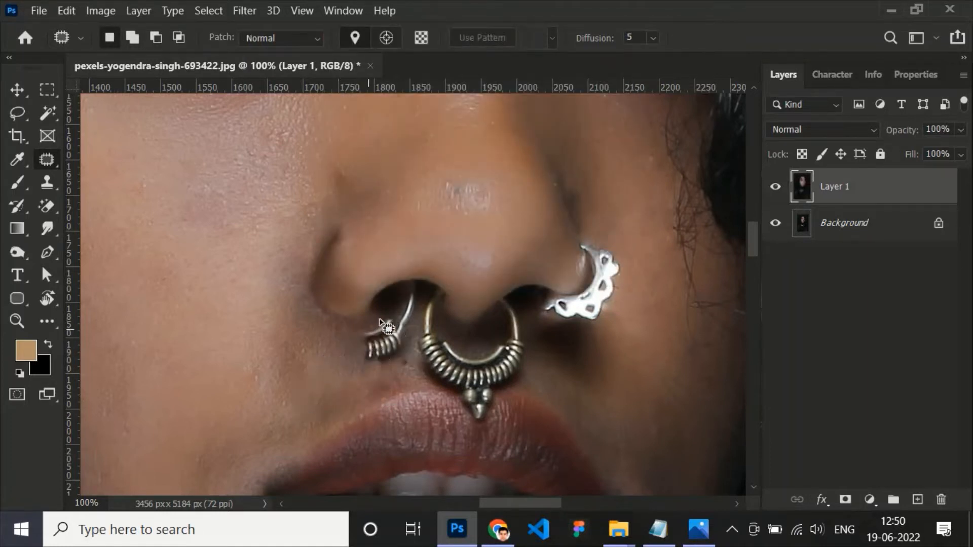
# Patch away the coil-like artifact and the remaining hoop wire beneath the nostril.
pyautogui.moveTo(380, 320)
pyautogui.mouseDown()
pyautogui.moveTo(387, 365)
pyautogui.moveTo(354, 342)
pyautogui.moveTo(375, 343)
pyautogui.moveTo(291, 379)
pyautogui.mouseUp()
pyautogui.hotkey('ctrl', 'd')
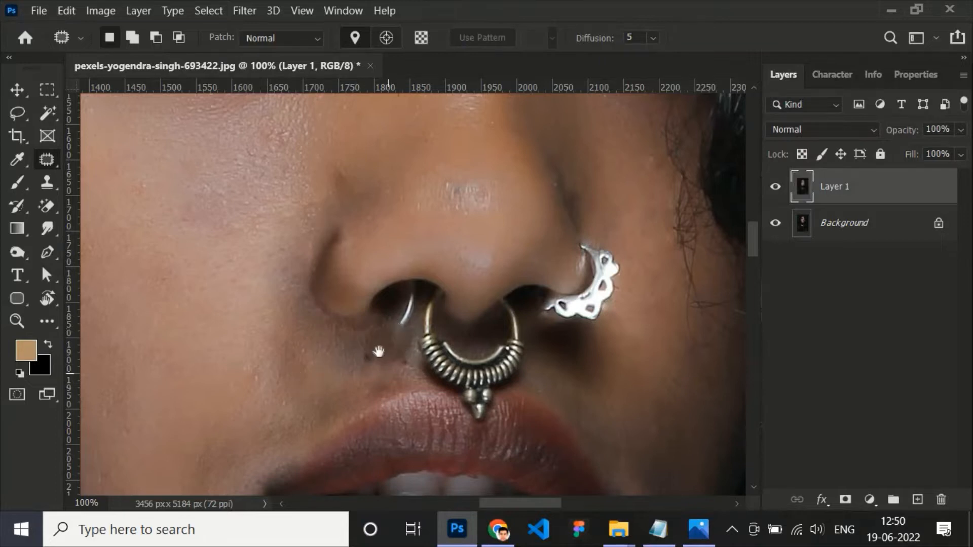
pyautogui.moveTo(371, 345); pyautogui.dragTo(325, 385)
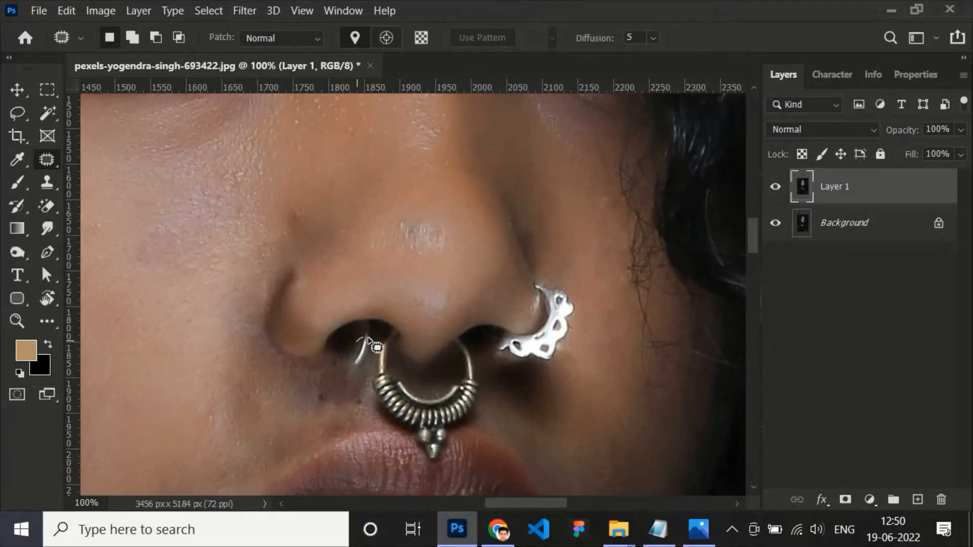
pyautogui.moveTo(361, 361)
pyautogui.mouseDown()
pyautogui.moveTo(293, 392)
pyautogui.moveTo(325, 399)
pyautogui.moveTo(306, 362)
pyautogui.moveTo(349, 340)
pyautogui.mouseUp()
pyautogui.hotkey('ctrl', 'd')
# Smooth the blemished skin between the nostril and the upper lip with patches of nearby skin.
pyautogui.scroll(-1, 350, 364)
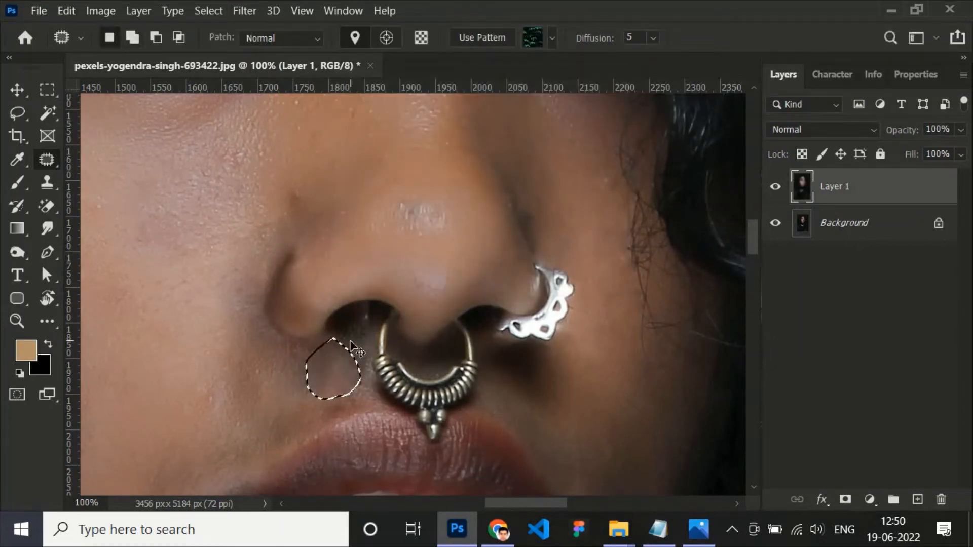
pyautogui.hotkey('ctrl', 'd')
pyautogui.moveTo(319, 358); pyautogui.dragTo(359, 353)
pyautogui.moveTo(346, 369)
pyautogui.mouseDown()
pyautogui.moveTo(296, 384)
pyautogui.moveTo(382, 380)
pyautogui.mouseUp()
pyautogui.hotkey('ctrl', 'd')
# Patch the remaining hoop traces inside the nostril opening and on the skin just below it.
pyautogui.moveTo(412, 333)
pyautogui.mouseDown()
pyautogui.moveTo(344, 393)
pyautogui.moveTo(354, 348)
pyautogui.moveTo(326, 326)
pyautogui.moveTo(305, 337)
pyautogui.moveTo(332, 348)
pyautogui.moveTo(342, 379)
pyautogui.mouseUp()
pyautogui.hotkey('ctrl', '+')
pyautogui.hotkey('ctrl', 'd')
pyautogui.moveTo(337, 327)
pyautogui.mouseDown()
pyautogui.moveTo(317, 357)
pyautogui.moveTo(369, 307)
pyautogui.moveTo(338, 403)
pyautogui.mouseUp()
pyautogui.hotkey('ctrl', 'd')
pyautogui.moveTo(366, 347); pyautogui.dragTo(357, 202)
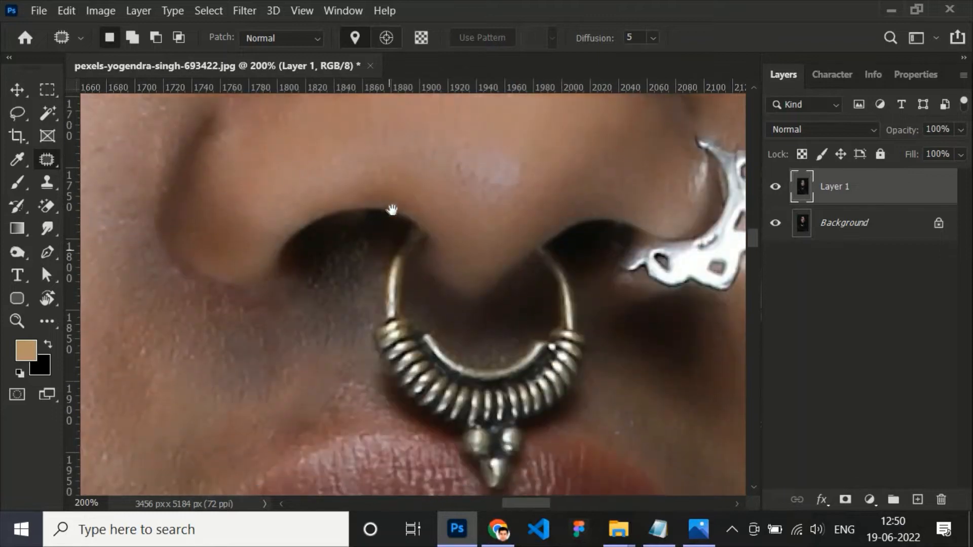
pyautogui.moveTo(350, 249)
pyautogui.mouseDown()
pyautogui.moveTo(332, 303)
pyautogui.moveTo(317, 273)
pyautogui.moveTo(349, 240)
pyautogui.moveTo(325, 292)
pyautogui.moveTo(341, 258)
pyautogui.mouseUp()
pyautogui.hotkey('ctrl', 'd')
pyautogui.hotkey('ctrl', 'd')
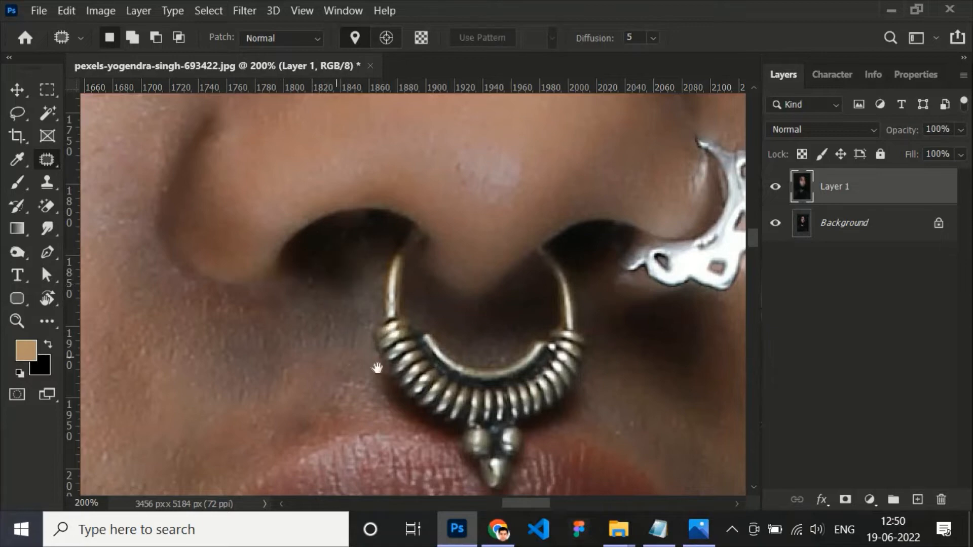
# Retouch the uneven skin of the fold between the nostril and the corner of the mouth.
pyautogui.moveTo(332, 357); pyautogui.dragTo(453, 335)
pyautogui.hotkey('ctrl', '-')
pyautogui.hotkey('ctrl', '+')
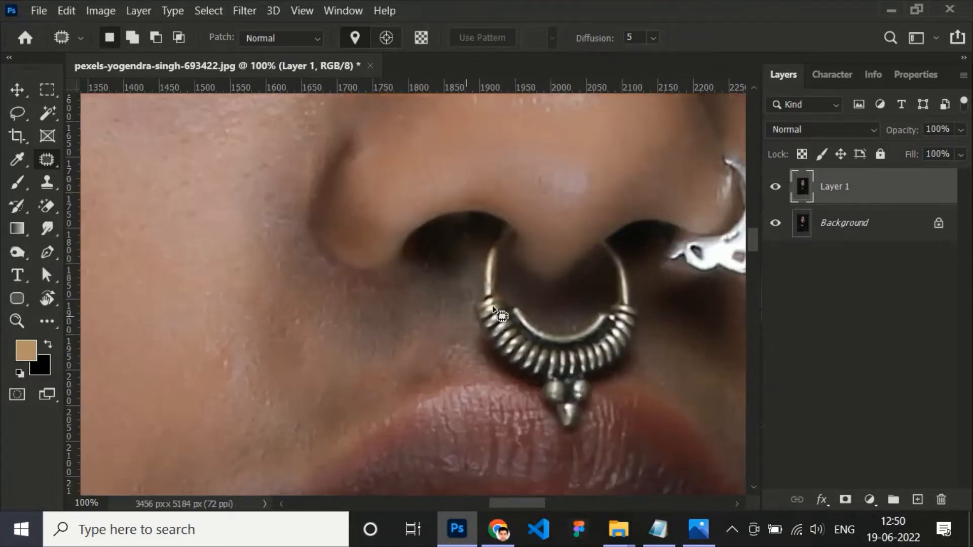
pyautogui.scroll(-10, 494, 307)
pyautogui.scroll(5, 491, 310)
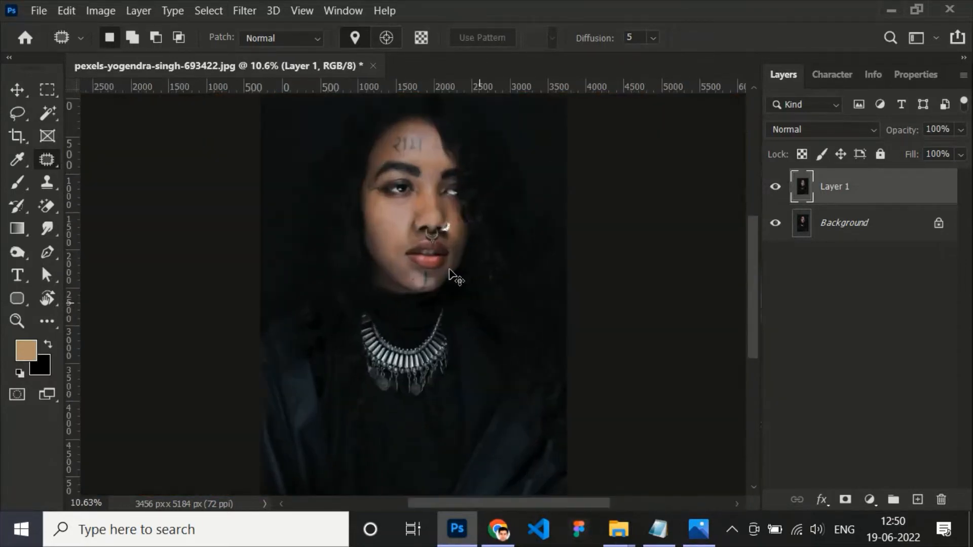
pyautogui.hotkey('ctrl', '+')
pyautogui.moveTo(458, 147); pyautogui.dragTo(440, 414)
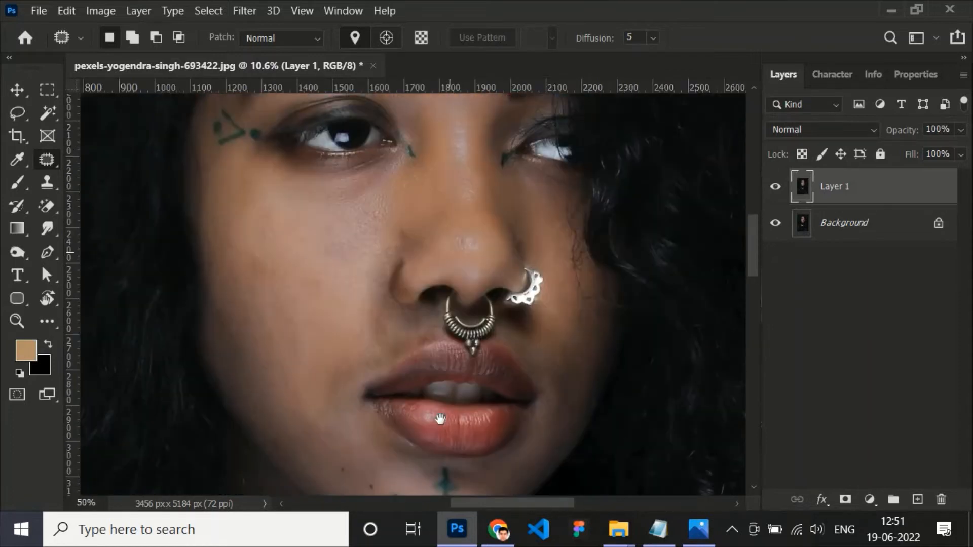
pyautogui.hotkey('ctrl', '+')
pyautogui.moveTo(409, 348)
pyautogui.mouseDown()
pyautogui.moveTo(370, 339)
pyautogui.moveTo(408, 350)
pyautogui.mouseUp()
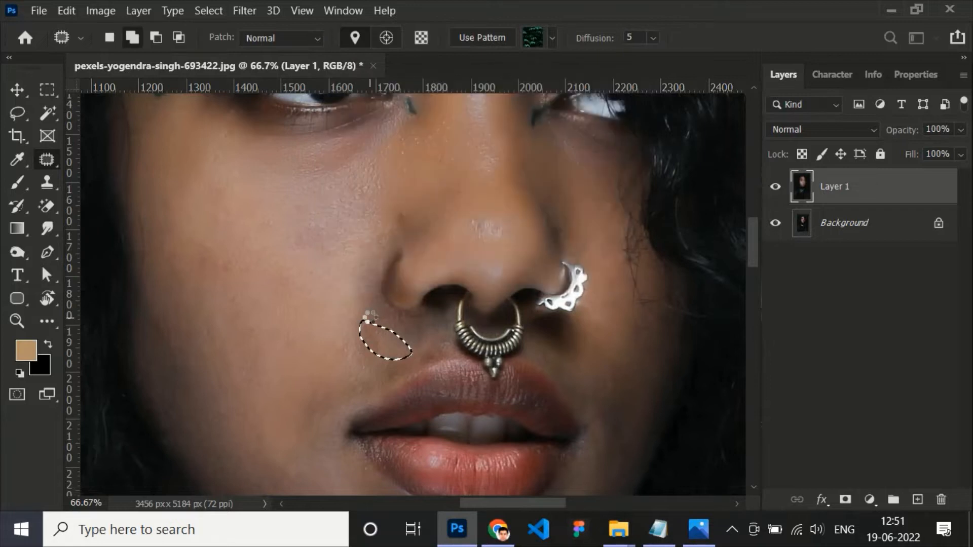
pyautogui.click(411, 355)
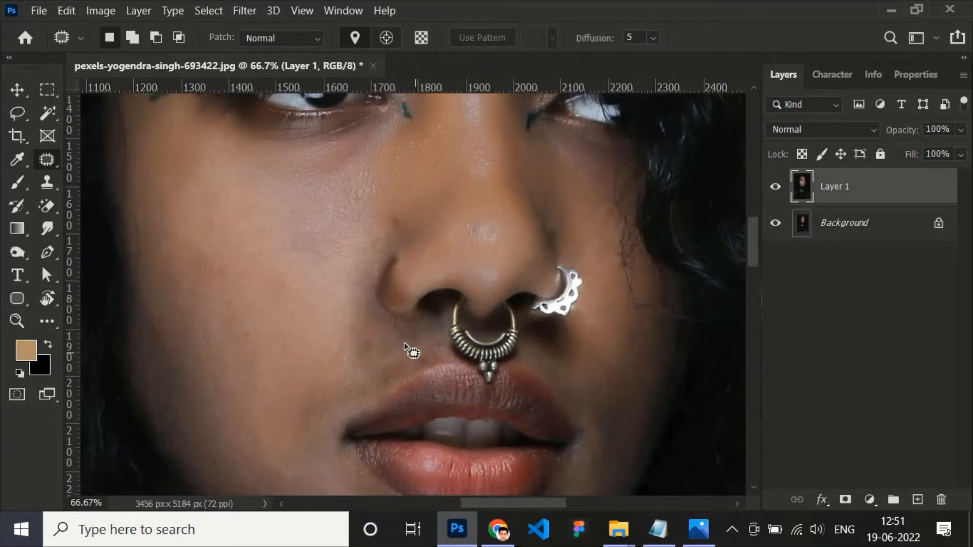
# Even out the skin above the upper lip beside the septum ring with further patches.
pyautogui.moveTo(397, 353)
pyautogui.mouseDown()
pyautogui.moveTo(371, 362)
pyautogui.moveTo(354, 321)
pyautogui.mouseUp()
pyautogui.click(382, 335)
pyautogui.click(398, 358)
pyautogui.moveTo(402, 347); pyautogui.dragTo(420, 344)
pyautogui.moveTo(420, 350)
pyautogui.mouseDown()
pyautogui.moveTo(373, 337)
pyautogui.moveTo(357, 399)
pyautogui.mouseUp()
pyautogui.click(426, 339)
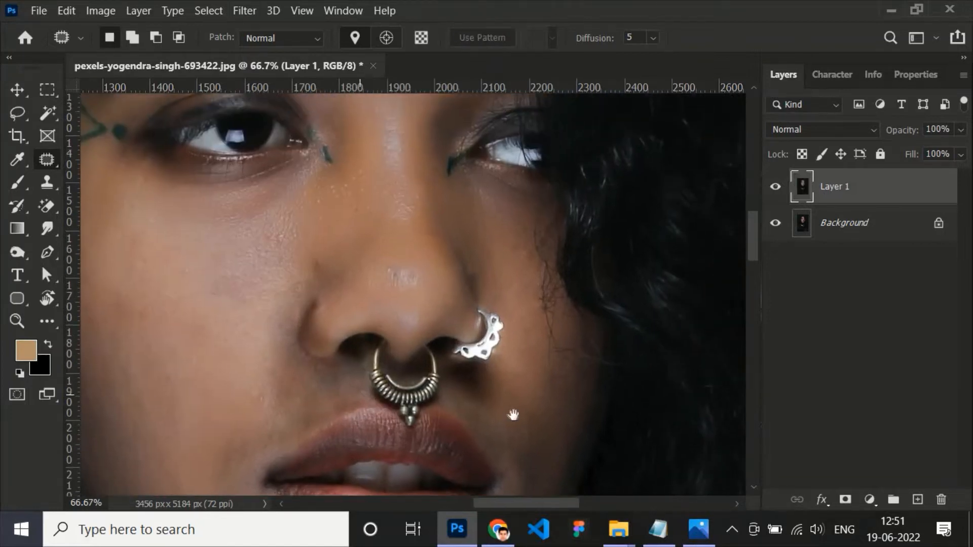
# Remove the beaded drop hanging below the septum ring over the upper lip.
pyautogui.scroll(2, 520, 413)
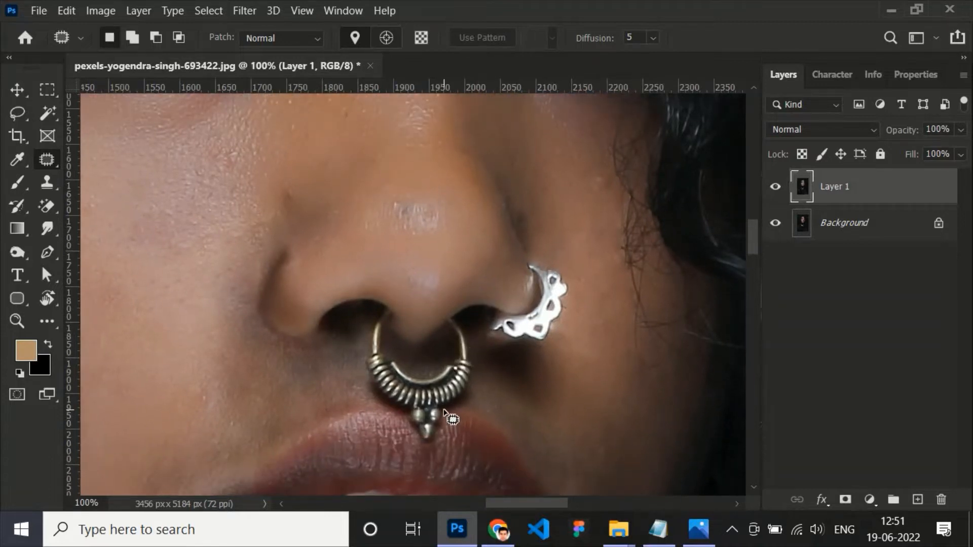
pyautogui.moveTo(429, 403); pyautogui.dragTo(408, 415)
pyautogui.moveTo(425, 422); pyautogui.dragTo(453, 422)
pyautogui.click(454, 422)
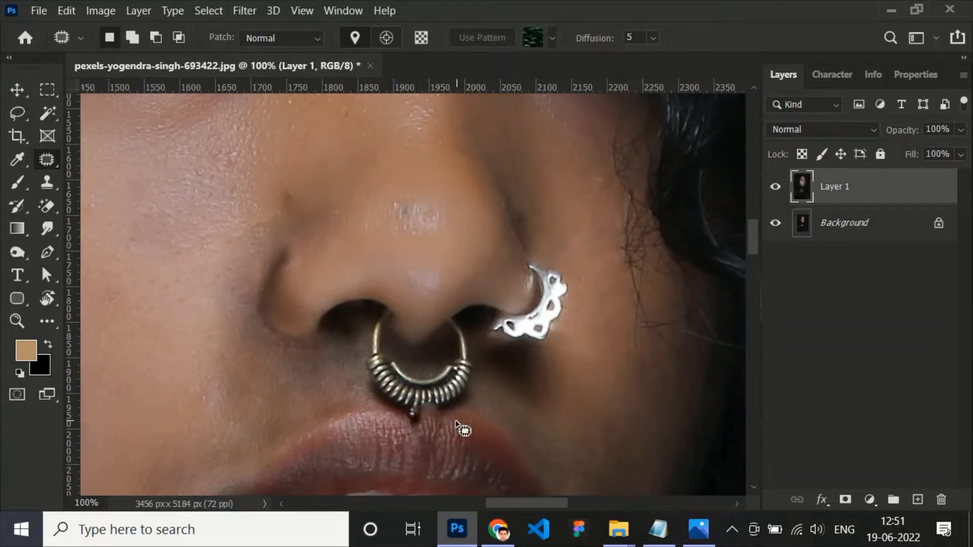
pyautogui.moveTo(381, 349)
pyautogui.mouseDown()
pyautogui.moveTo(423, 382)
pyautogui.moveTo(429, 416)
pyautogui.mouseUp()
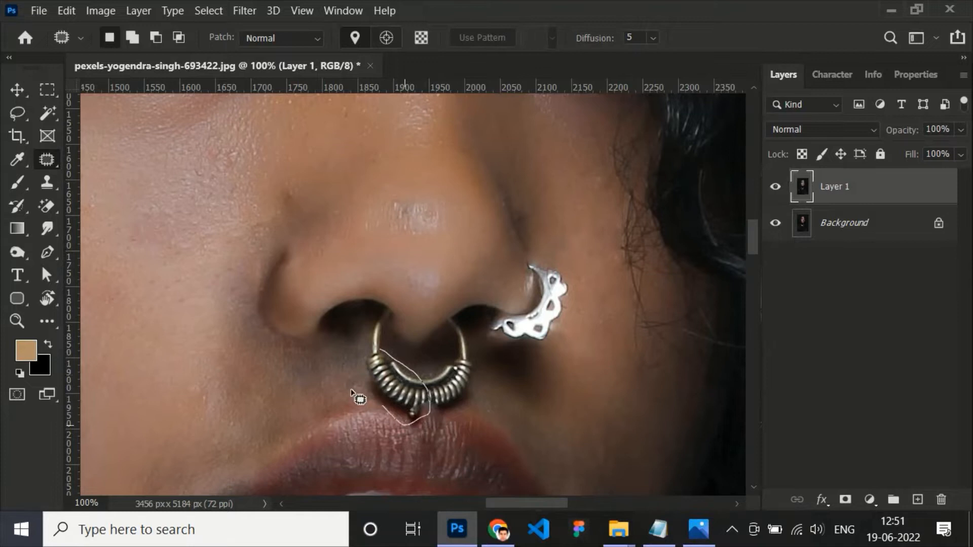
pyautogui.moveTo(350, 392)
pyautogui.mouseDown()
pyautogui.moveTo(379, 350)
pyautogui.moveTo(325, 409)
pyautogui.mouseUp()
pyautogui.click(319, 419)
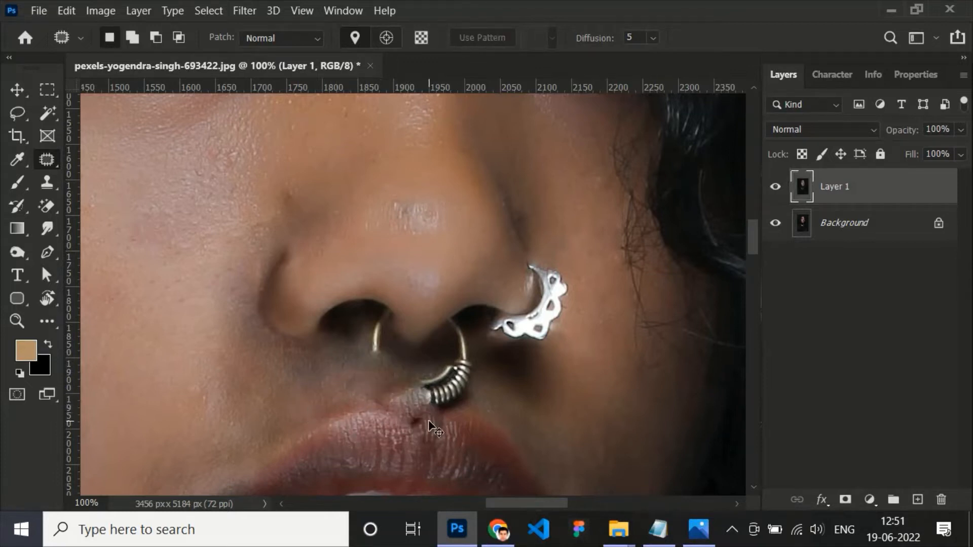
pyautogui.hotkey('ctrl', 'z')
pyautogui.hotkey('ctrl', 'z')
pyautogui.hotkey('ctrl', 'z')
pyautogui.hotkey('ctrl', 'z')
pyautogui.hotkey('ctrl', 'z')
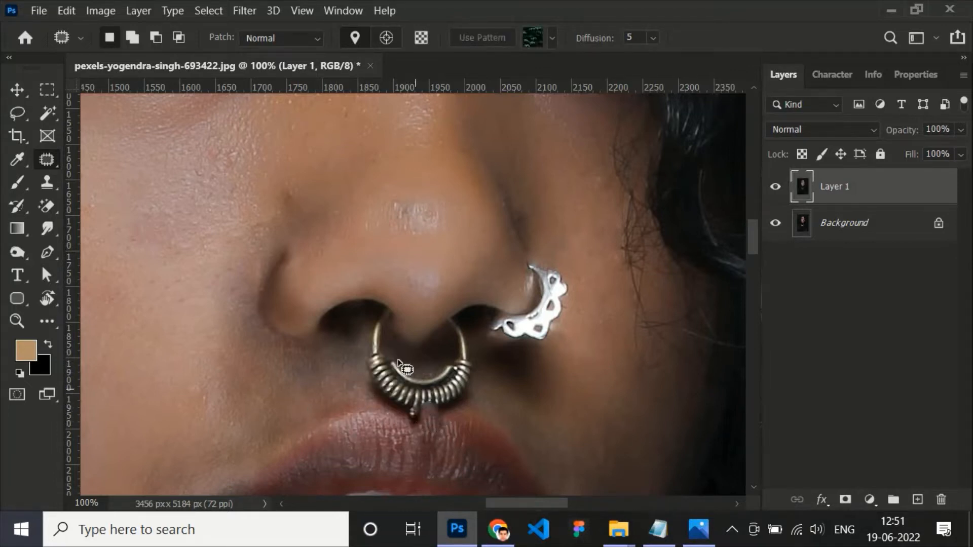
# Patch away the left half of the septum ring's coils and the dark residue using nearby cheek skin.
pyautogui.moveTo(400, 364)
pyautogui.mouseDown()
pyautogui.moveTo(426, 386)
pyautogui.moveTo(421, 417)
pyautogui.moveTo(366, 375)
pyautogui.moveTo(399, 361)
pyautogui.mouseUp()
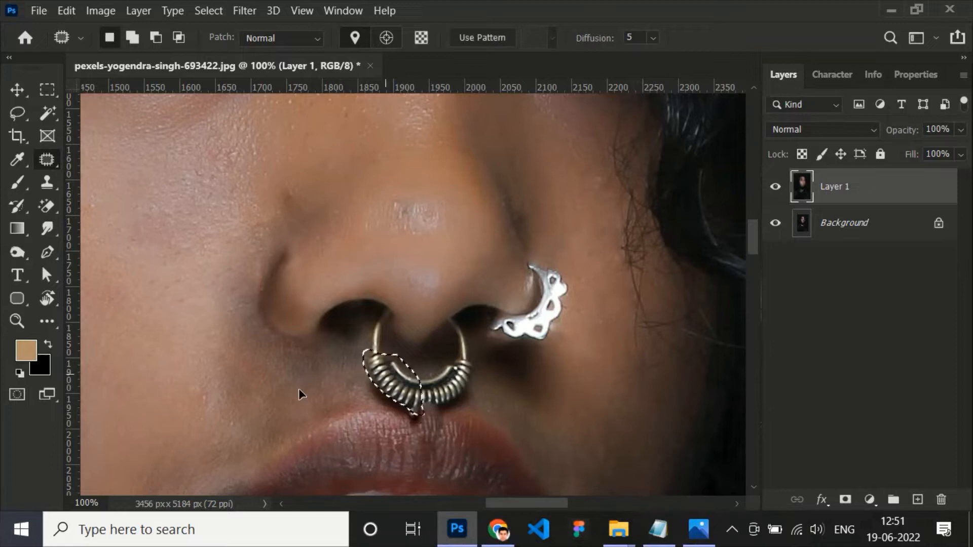
pyautogui.moveTo(299, 389); pyautogui.dragTo(240, 408)
pyautogui.click(318, 386)
pyautogui.moveTo(395, 375); pyautogui.dragTo(417, 422)
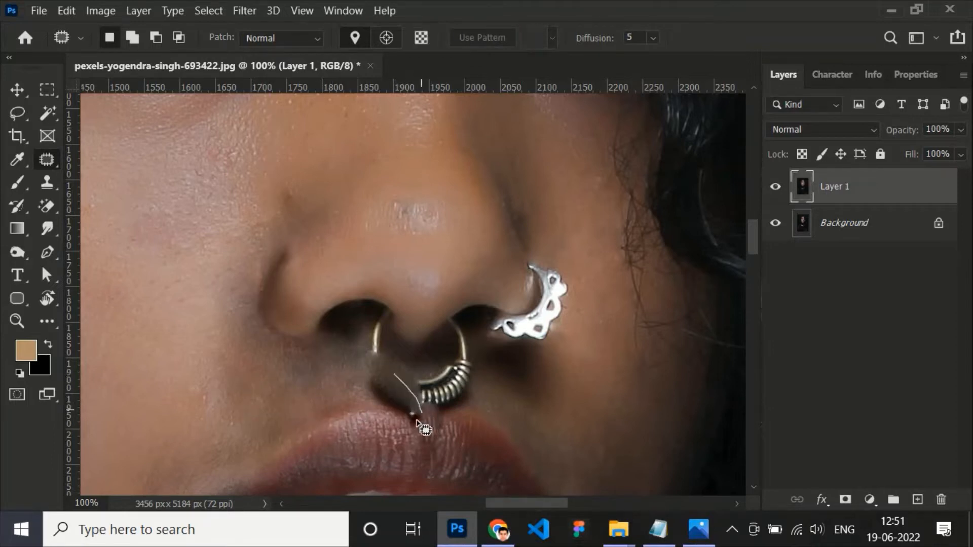
pyautogui.moveTo(354, 378); pyautogui.dragTo(381, 381)
pyautogui.moveTo(381, 381)
pyautogui.mouseDown()
pyautogui.moveTo(293, 389)
pyautogui.moveTo(278, 406)
pyautogui.mouseUp()
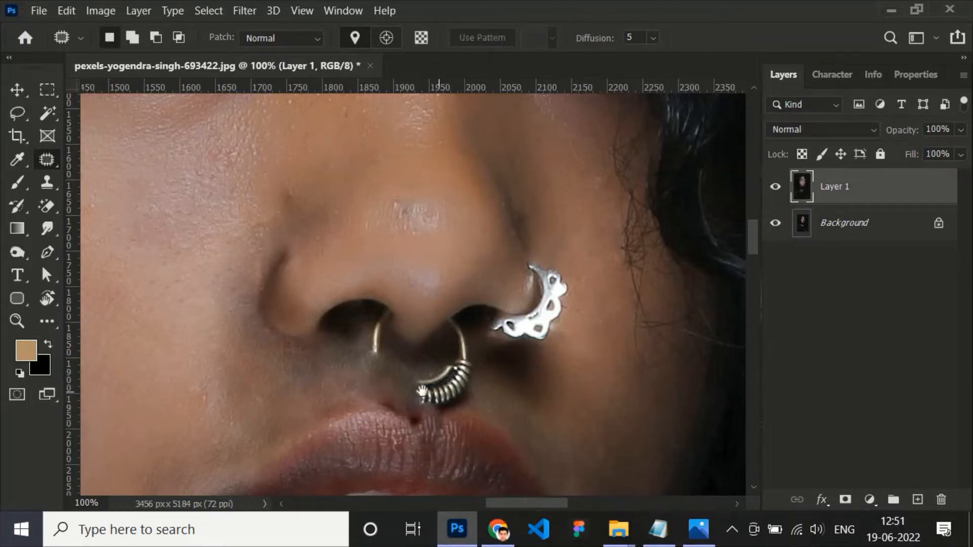
# Patch away the remaining right half of the septum ring's coils with nearby skin.
pyautogui.moveTo(422, 392); pyautogui.dragTo(359, 407)
pyautogui.moveTo(400, 374)
pyautogui.mouseDown()
pyautogui.moveTo(403, 419)
pyautogui.moveTo(346, 433)
pyautogui.moveTo(348, 383)
pyautogui.moveTo(384, 390)
pyautogui.mouseUp()
pyautogui.moveTo(382, 403)
pyautogui.mouseDown()
pyautogui.moveTo(493, 430)
pyautogui.moveTo(491, 406)
pyautogui.mouseUp()
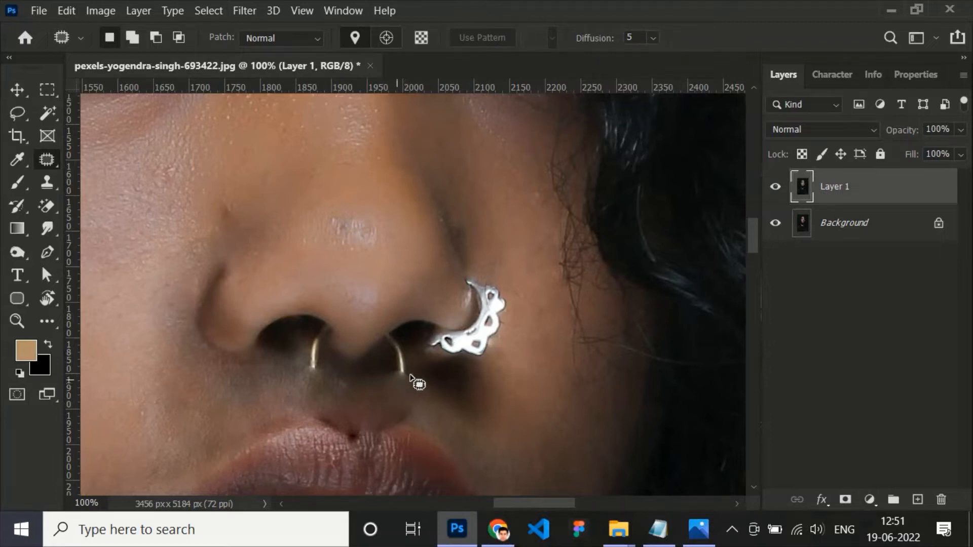
# Fill the uneven skin between the septum ring's right end and the upper lip with Content-Aware at 100% opacity.
pyautogui.moveTo(369, 419); pyautogui.dragTo(391, 374)
pyautogui.hotkey('shift', 'F5')
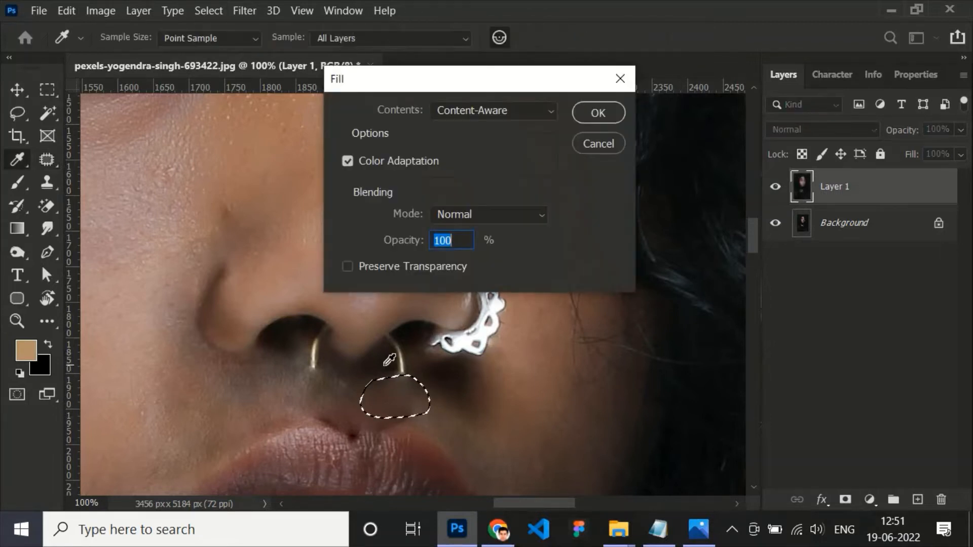
pyautogui.press('Return')
pyautogui.hotkey('ctrl', 'd')
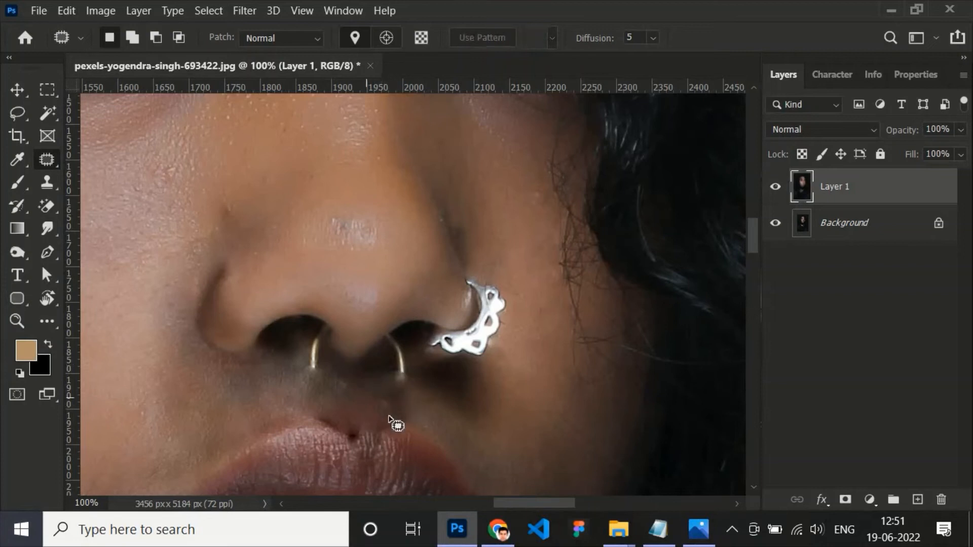
# Even out the skin above the middle and left side of the upper lip with a Content-Aware fill and a patch.
pyautogui.moveTo(393, 423)
pyautogui.mouseDown()
pyautogui.moveTo(311, 402)
pyautogui.moveTo(326, 385)
pyautogui.moveTo(319, 381)
pyautogui.moveTo(358, 419)
pyautogui.moveTo(311, 411)
pyautogui.moveTo(324, 393)
pyautogui.mouseUp()
pyautogui.hotkey('shift', 'Delete')
pyautogui.hotkey('ctrl', 'd')
pyautogui.moveTo(320, 409); pyautogui.dragTo(258, 404)
pyautogui.hotkey('ctrl', 'd')
# Remove the septum ring's left wire below the nostril with a Content-Aware fill.
pyautogui.moveTo(334, 370)
pyautogui.mouseDown()
pyautogui.moveTo(293, 347)
pyautogui.moveTo(330, 336)
pyautogui.mouseUp()
pyautogui.hotkey('shift', 'Delete')
pyautogui.press('Return')
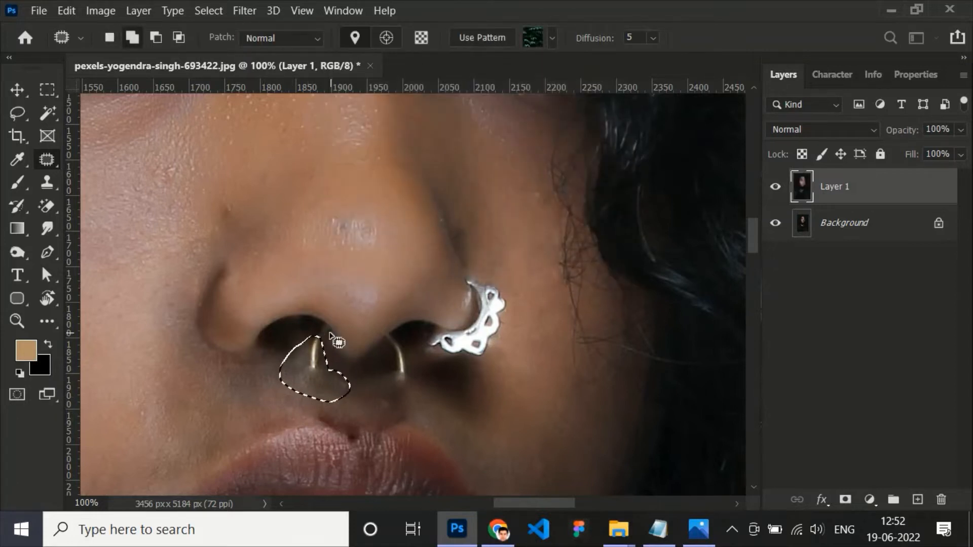
pyautogui.hotkey('ctrl', 'd')
# Patch the leftover traces of the left wire at the nostril's edge and on the skin below it.
pyautogui.scroll(-2, 347, 336)
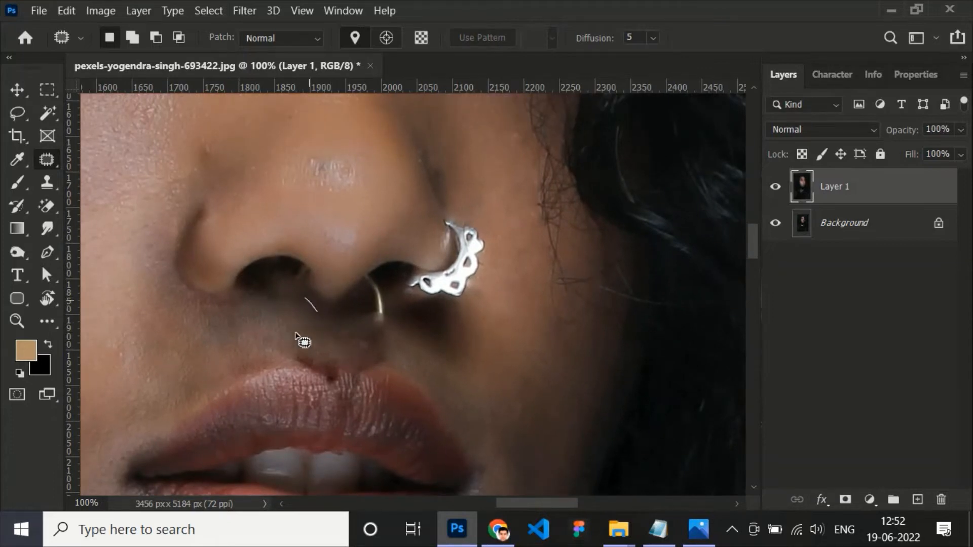
pyautogui.moveTo(296, 333)
pyautogui.mouseDown()
pyautogui.moveTo(299, 304)
pyautogui.moveTo(268, 299)
pyautogui.moveTo(273, 277)
pyautogui.moveTo(287, 273)
pyautogui.mouseUp()
pyautogui.hotkey('ctrl', 'd')
pyautogui.hotkey('ctrl', 'd')
pyautogui.moveTo(311, 317); pyautogui.dragTo(319, 353)
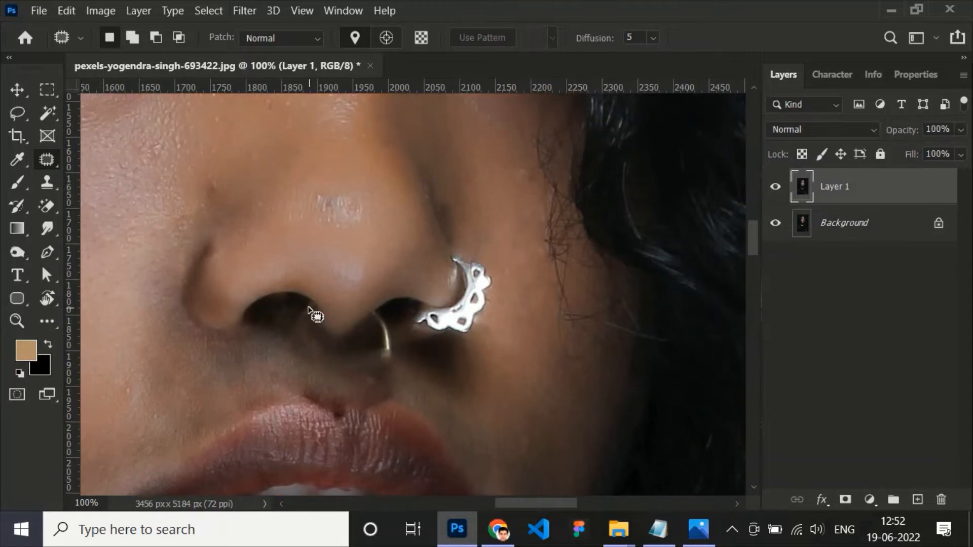
pyautogui.moveTo(289, 318)
pyautogui.mouseDown()
pyautogui.moveTo(317, 337)
pyautogui.moveTo(290, 321)
pyautogui.mouseUp()
pyautogui.hotkey('ctrl', 'd')
pyautogui.moveTo(326, 397); pyautogui.dragTo(286, 350)
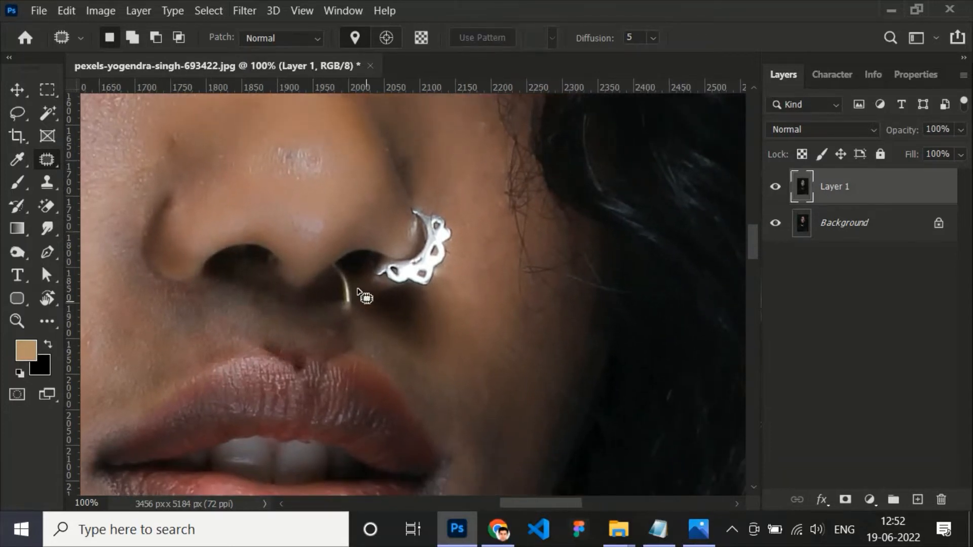
# Patch away the septum ring's right wire and blend the skin between the nostril and the upper lip.
pyautogui.moveTo(351, 274)
pyautogui.mouseDown()
pyautogui.moveTo(351, 320)
pyautogui.moveTo(334, 269)
pyautogui.moveTo(349, 275)
pyautogui.moveTo(360, 302)
pyautogui.moveTo(328, 281)
pyautogui.moveTo(331, 297)
pyautogui.mouseUp()
pyautogui.hotkey('ctrl', 'd')
pyautogui.moveTo(333, 290); pyautogui.dragTo(351, 298)
pyautogui.hotkey('ctrl', 'd')
pyautogui.moveTo(332, 263); pyautogui.dragTo(342, 268)
pyautogui.moveTo(339, 275)
pyautogui.mouseDown()
pyautogui.moveTo(348, 298)
pyautogui.moveTo(373, 314)
pyautogui.moveTo(391, 307)
pyautogui.mouseUp()
pyautogui.hotkey('ctrl', 'd')
pyautogui.moveTo(364, 256)
pyautogui.mouseDown()
pyautogui.moveTo(380, 254)
pyautogui.moveTo(382, 277)
pyautogui.mouseUp()
pyautogui.moveTo(371, 310)
pyautogui.mouseDown()
pyautogui.moveTo(353, 323)
pyautogui.moveTo(357, 297)
pyautogui.moveTo(381, 328)
pyautogui.moveTo(352, 320)
pyautogui.moveTo(391, 348)
pyautogui.moveTo(458, 355)
pyautogui.moveTo(458, 364)
pyautogui.mouseUp()
pyautogui.hotkey('ctrl', 'd')
pyautogui.hotkey('ctrl', 'd')
pyautogui.hotkey('ctrl', 'd')
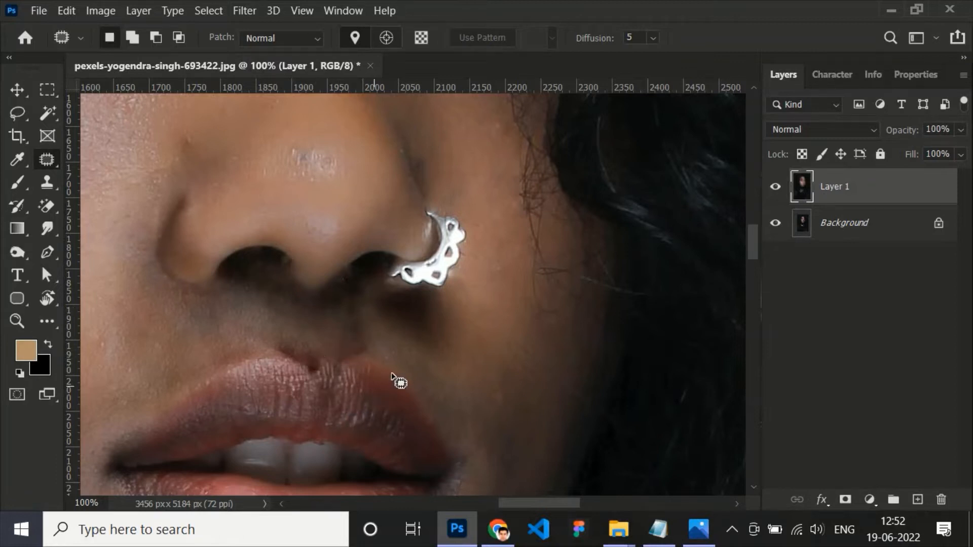
# Soften the small area under the right nostril with a Content-Aware fill at 40% opacity.
pyautogui.moveTo(362, 337)
pyautogui.mouseDown()
pyautogui.moveTo(359, 291)
pyautogui.moveTo(363, 304)
pyautogui.mouseUp()
pyautogui.hotkey('shift', 'F5')
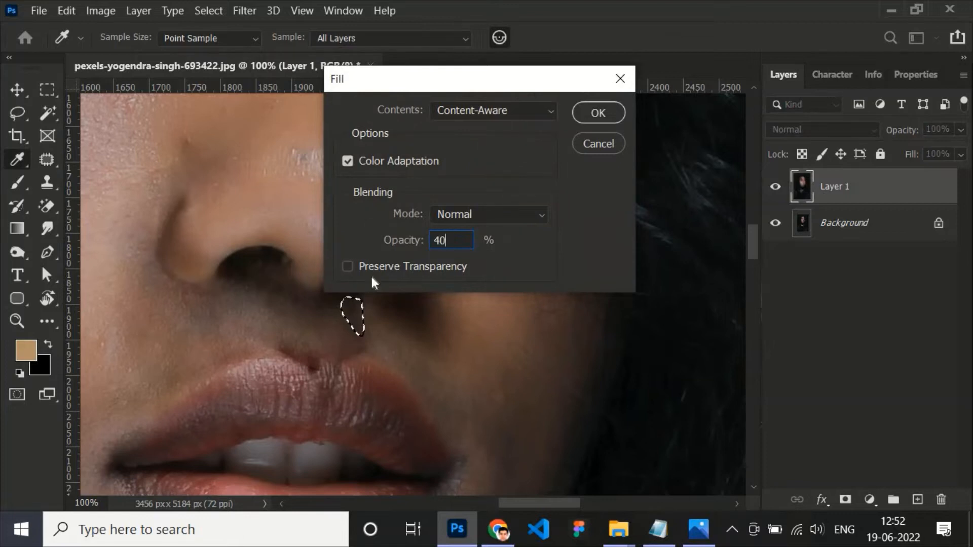
pyautogui.press('Return')
pyautogui.hotkey('ctrl', 'd')
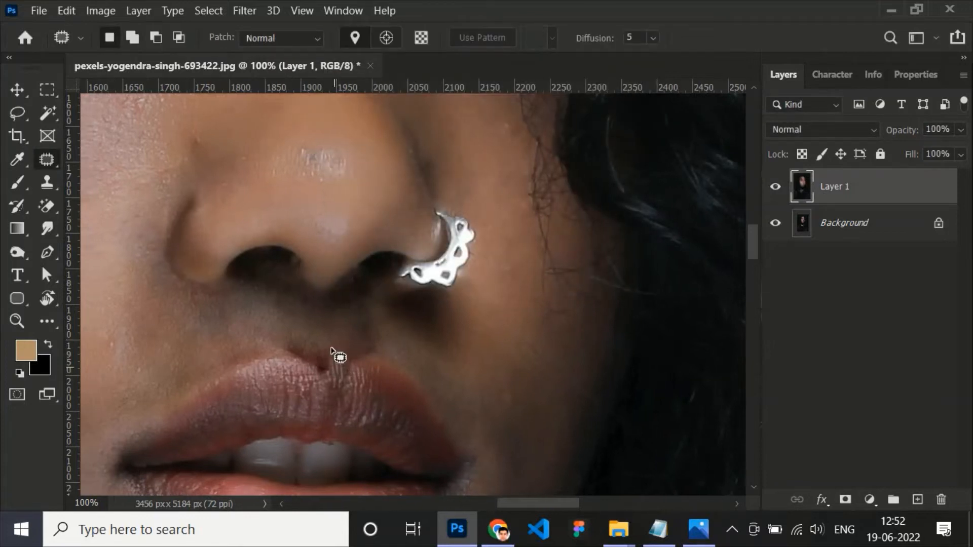
# Patch away the dark notch at the centre of the upper lip's edge.
pyautogui.moveTo(331, 350)
pyautogui.mouseDown()
pyautogui.moveTo(310, 368)
pyautogui.moveTo(325, 359)
pyautogui.moveTo(312, 345)
pyautogui.moveTo(278, 345)
pyautogui.mouseUp()
pyautogui.hotkey('ctrl', 'd')
pyautogui.moveTo(296, 344)
pyautogui.mouseDown()
pyautogui.moveTo(290, 335)
pyautogui.moveTo(301, 356)
pyautogui.moveTo(282, 328)
pyautogui.mouseUp()
pyautogui.hotkey('ctrl', 'd')
pyautogui.hotkey('ctrl', 'd')
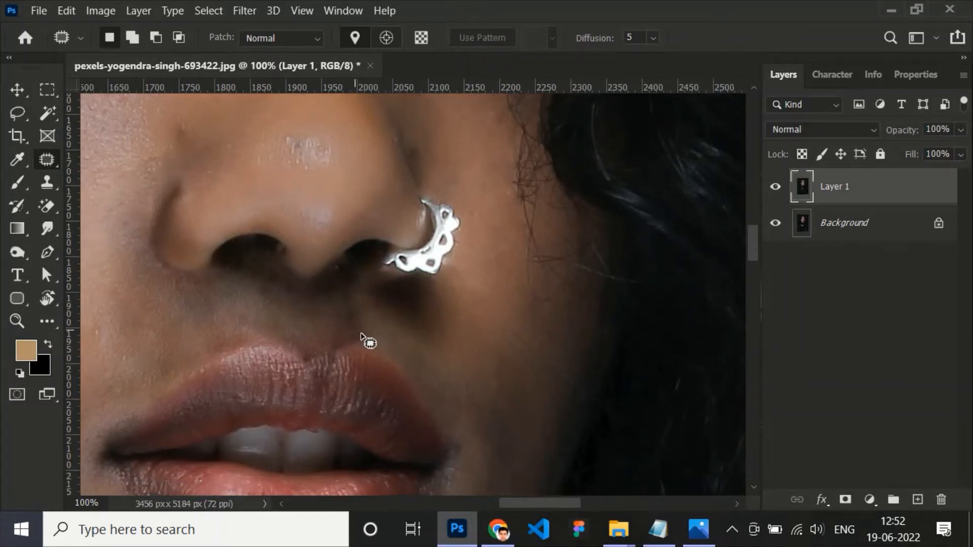
# Smooth the blotch just above the right peak of the upper lip with a Content-Aware fill.
pyautogui.moveTo(326, 351)
pyautogui.mouseDown()
pyautogui.moveTo(344, 333)
pyautogui.moveTo(327, 329)
pyautogui.moveTo(345, 346)
pyautogui.moveTo(343, 294)
pyautogui.mouseUp()
pyautogui.hotkey('ctrl', 'd')
pyautogui.hotkey('shift', 'F5')
pyautogui.press('Return')
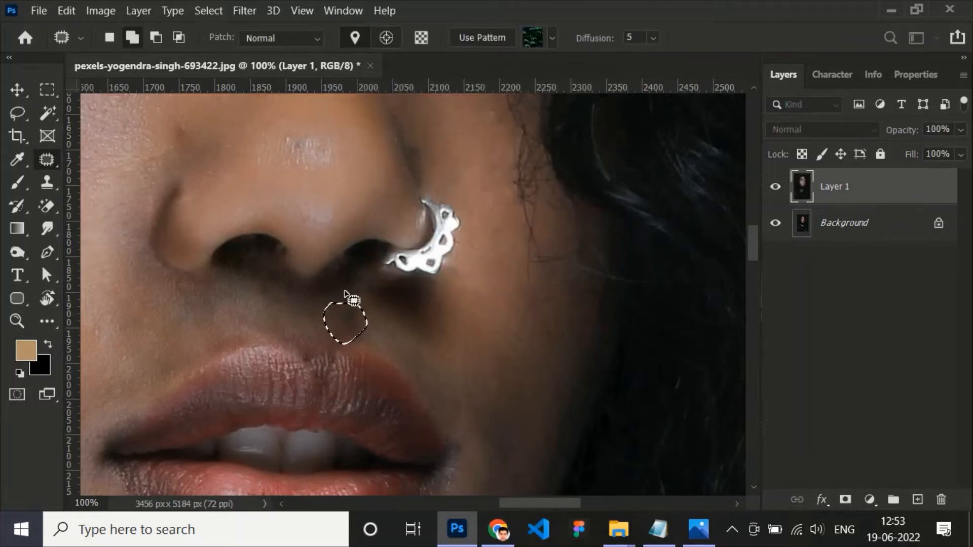
pyautogui.hotkey('ctrl', 'd')
pyautogui.scroll(4, 386, 441)
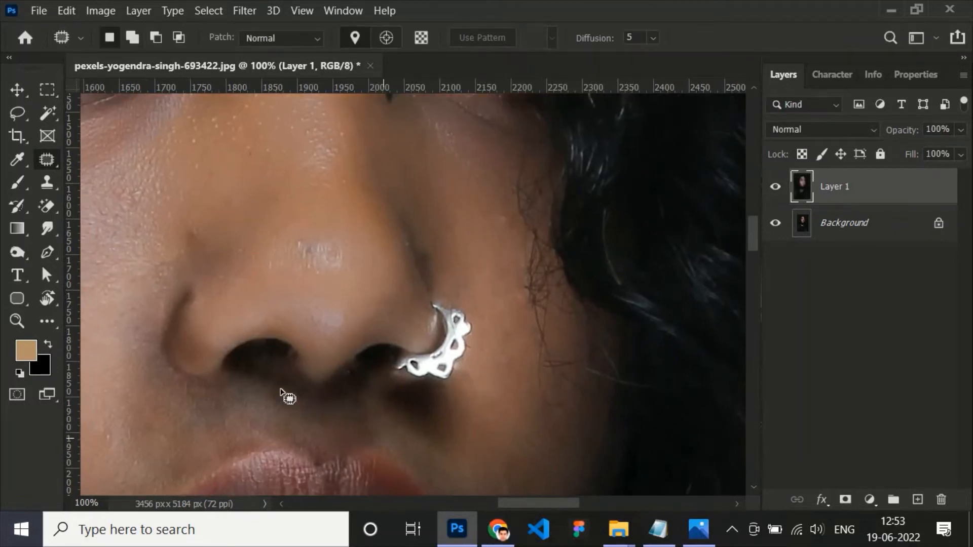
# Patch the left nostril's inner edge and the uneven skin between it and the upper lip.
pyautogui.moveTo(292, 359); pyautogui.dragTo(286, 350)
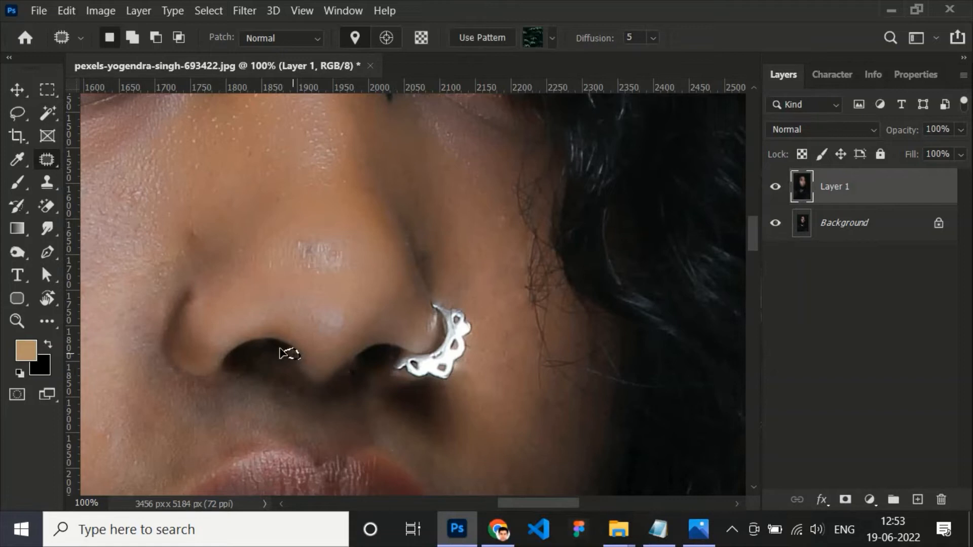
pyautogui.hotkey('ctrl', 'd')
pyautogui.moveTo(320, 391)
pyautogui.mouseDown()
pyautogui.moveTo(342, 334)
pyautogui.moveTo(324, 280)
pyautogui.mouseUp()
pyautogui.moveTo(317, 359); pyautogui.dragTo(287, 315)
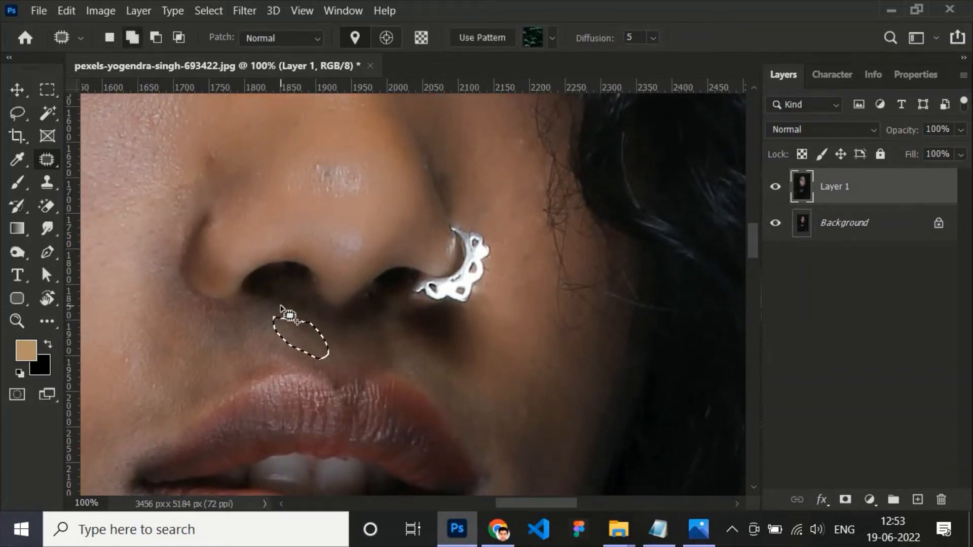
pyautogui.hotkey('ctrl', 'd')
# Check the whole face and patch the small dark area directly beneath the left nostril.
pyautogui.moveTo(431, 325); pyautogui.dragTo(322, 353)
pyautogui.scroll(-3, 324, 358)
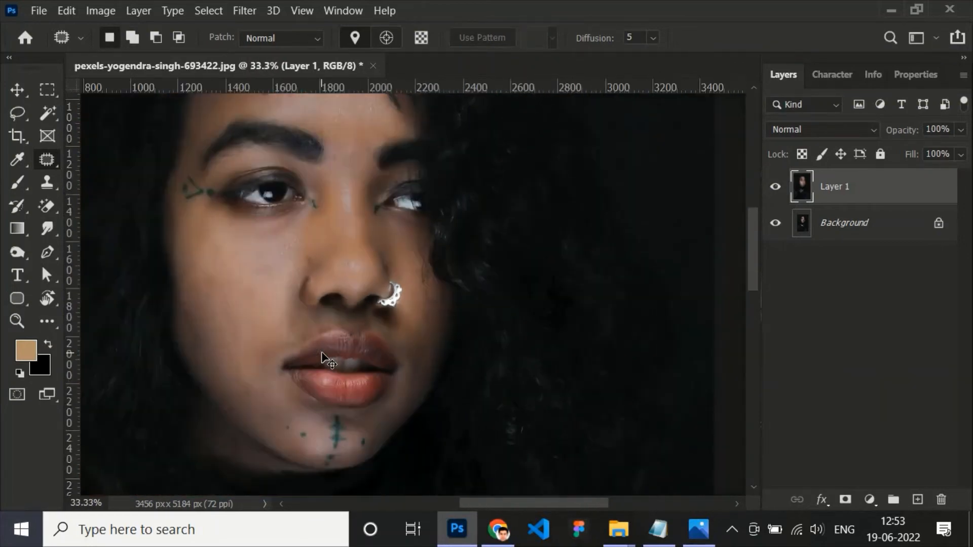
pyautogui.scroll(2, 326, 359)
pyautogui.moveTo(215, 311); pyautogui.dragTo(269, 362)
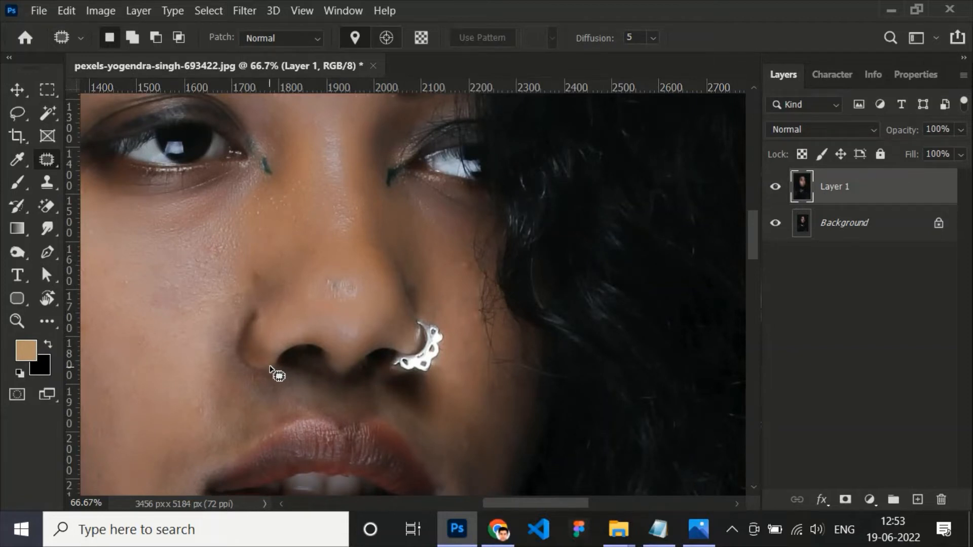
pyautogui.scroll(2, 269, 366)
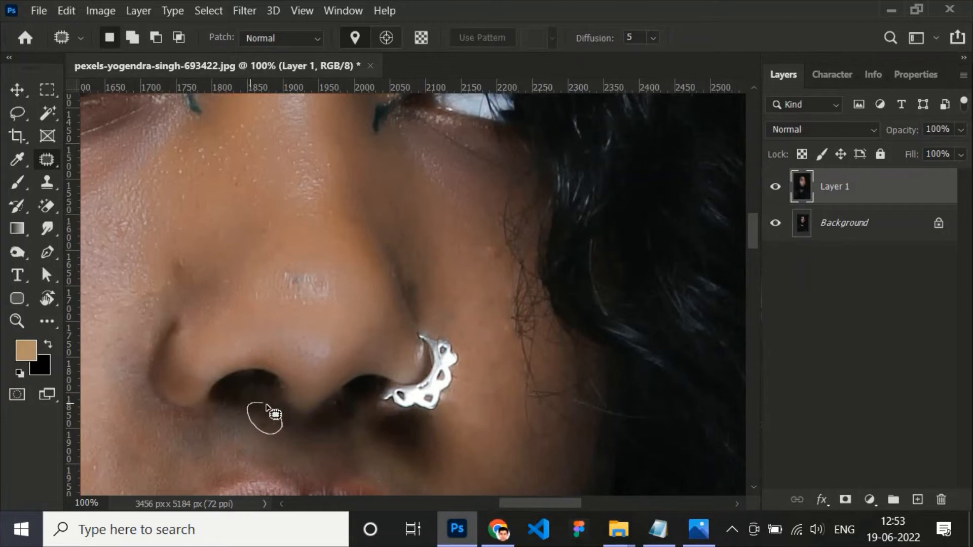
pyautogui.moveTo(267, 405); pyautogui.dragTo(267, 405)
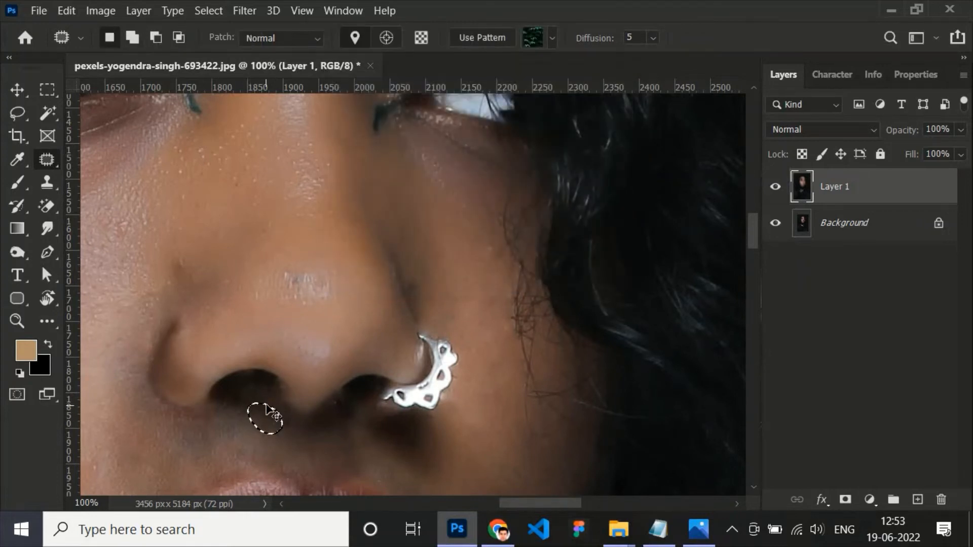
pyautogui.hotkey('ctrl', 'd')
# Patch away the green mark at the inner corner of the left eye.
pyautogui.moveTo(380, 381); pyautogui.dragTo(329, 390)
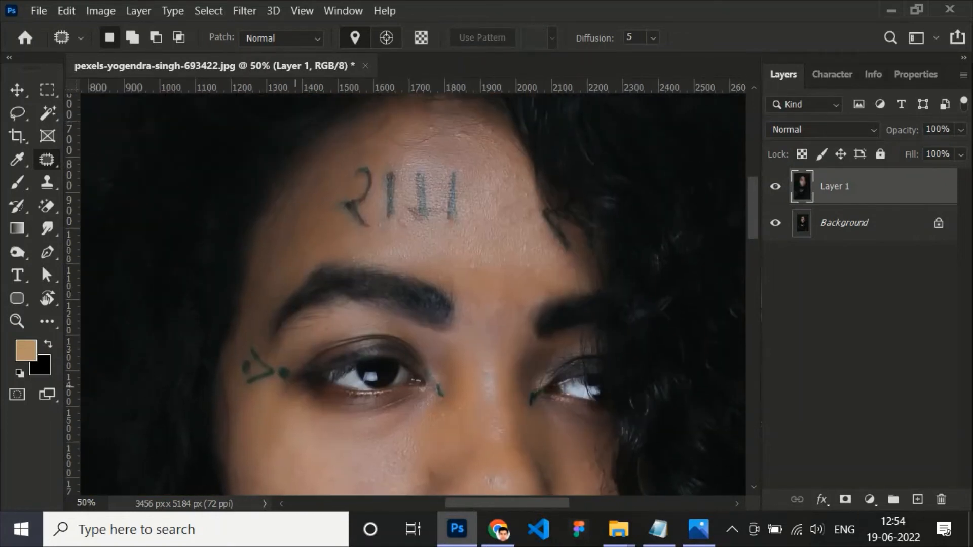
pyautogui.moveTo(392, 334); pyautogui.dragTo(261, 286)
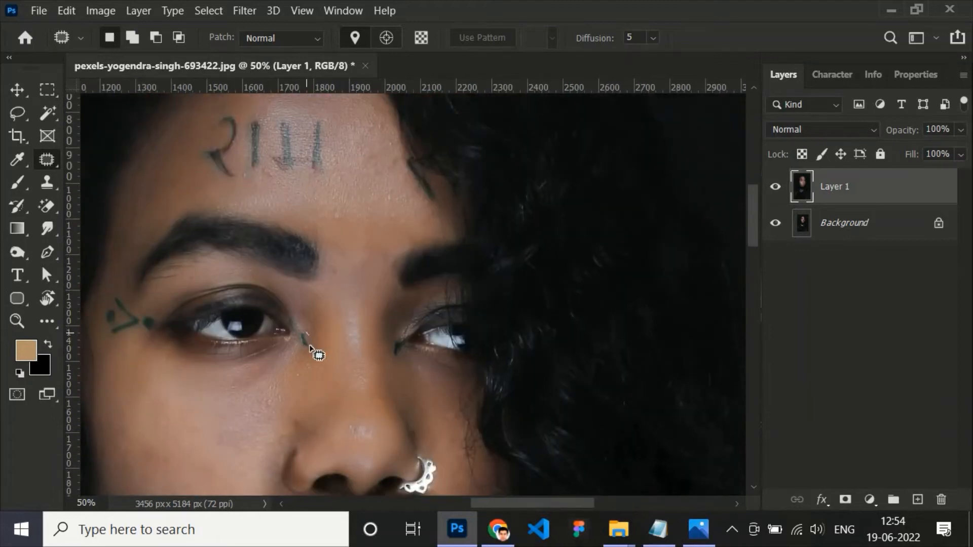
pyautogui.moveTo(298, 335)
pyautogui.mouseDown()
pyautogui.moveTo(308, 335)
pyautogui.moveTo(297, 323)
pyautogui.moveTo(321, 335)
pyautogui.mouseUp()
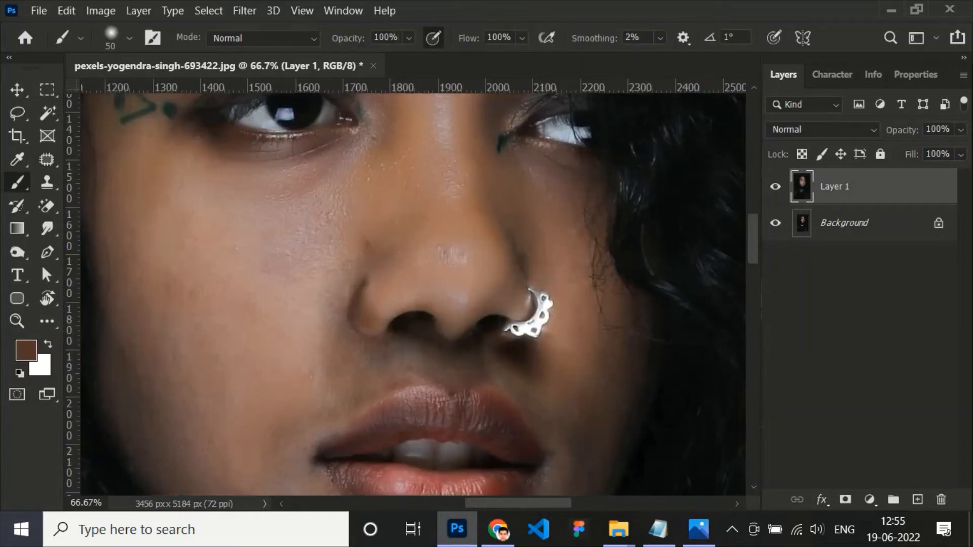
# Set the brush to 10% opacity and size 35, and add a new empty layer above Layer 1.
pyautogui.press('1')
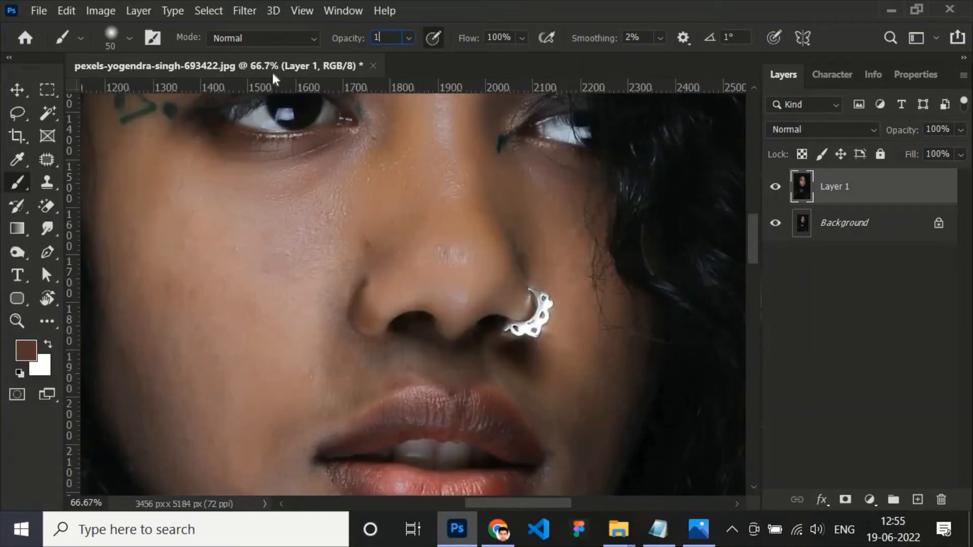
pyautogui.press('[')
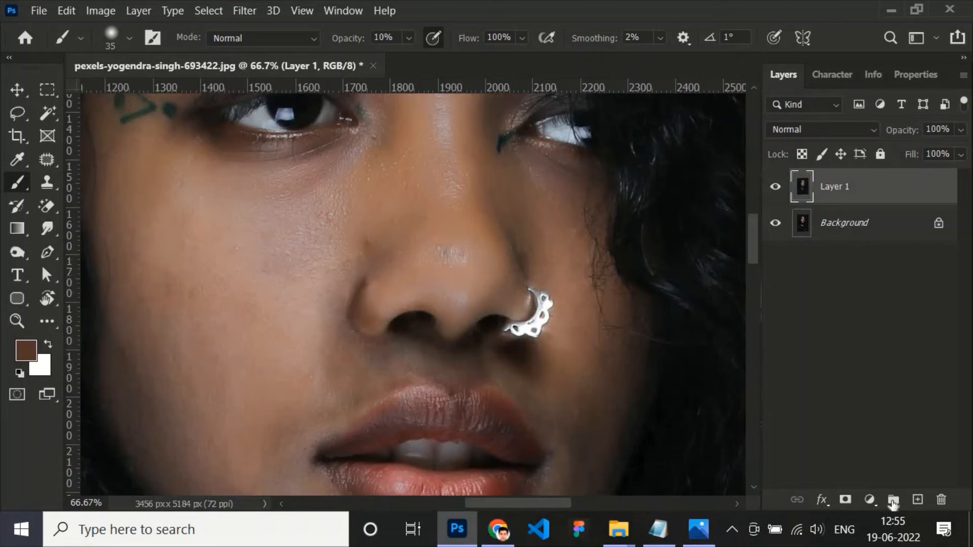
pyautogui.click(918, 500)
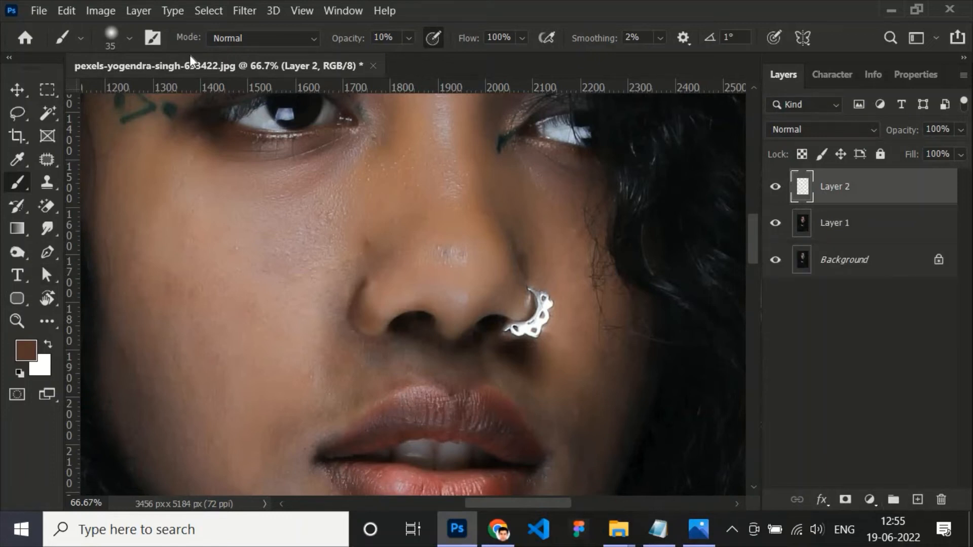
# Try to darken the left nostril's crease on Layer 2 using the Burn tool at size 25 and 10% exposure.
pyautogui.press('o')
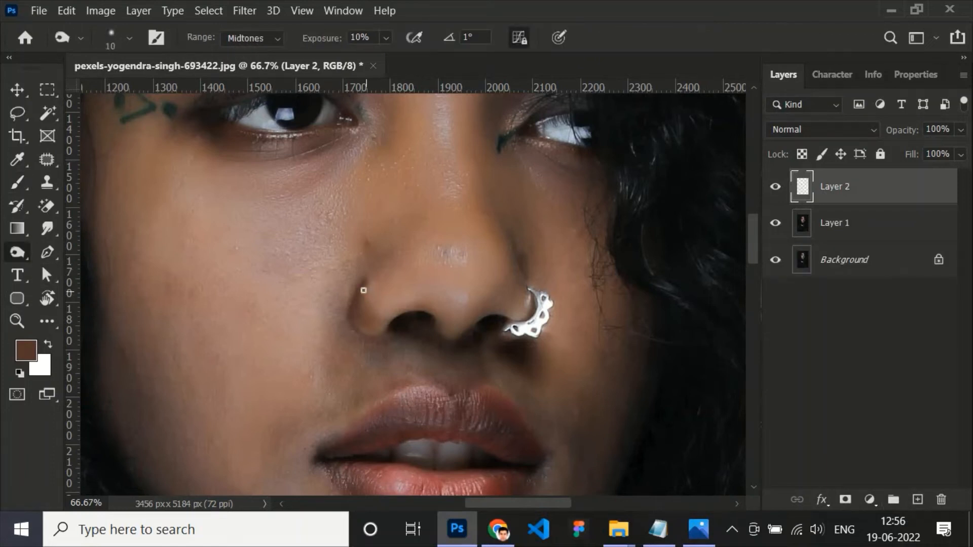
pyautogui.press(']')
pyautogui.press(']')
pyautogui.press(']')
pyautogui.moveTo(365, 282); pyautogui.dragTo(364, 285)
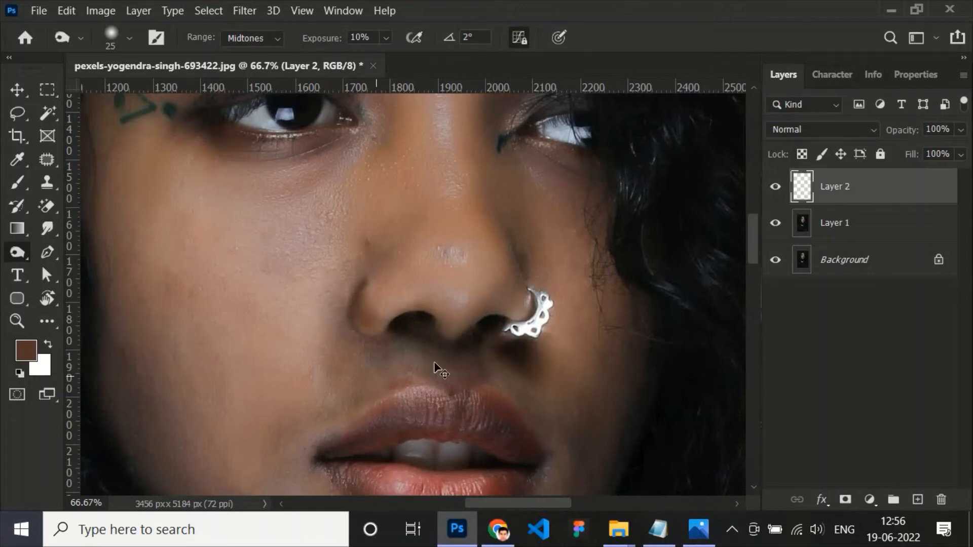
# Patch the skin beside the upper end of the left nostril's crease on Layer 1.
pyautogui.hotkey('ctrl', '+')
pyautogui.hotkey('ctrl', '+')
pyautogui.press('j')
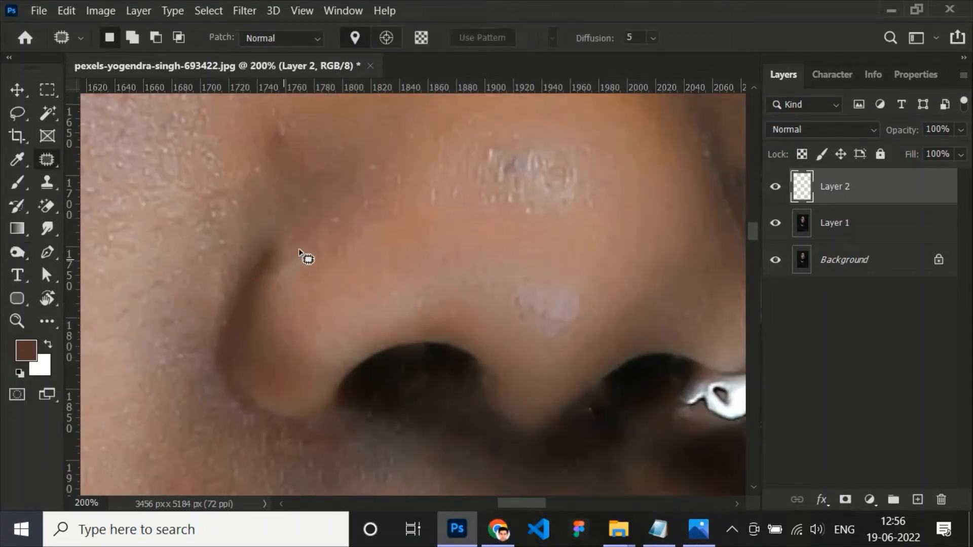
pyautogui.click(301, 268)
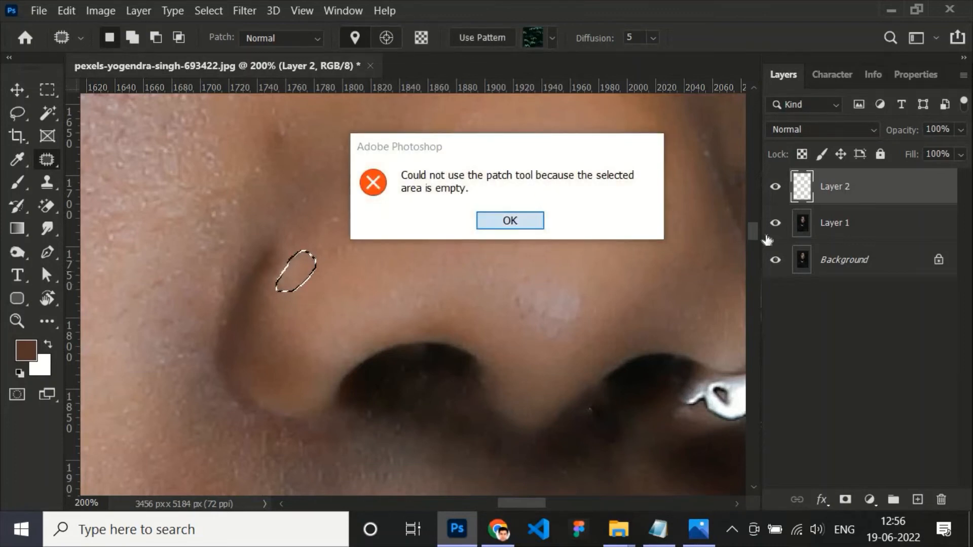
pyautogui.click(508, 219)
pyautogui.click(829, 225)
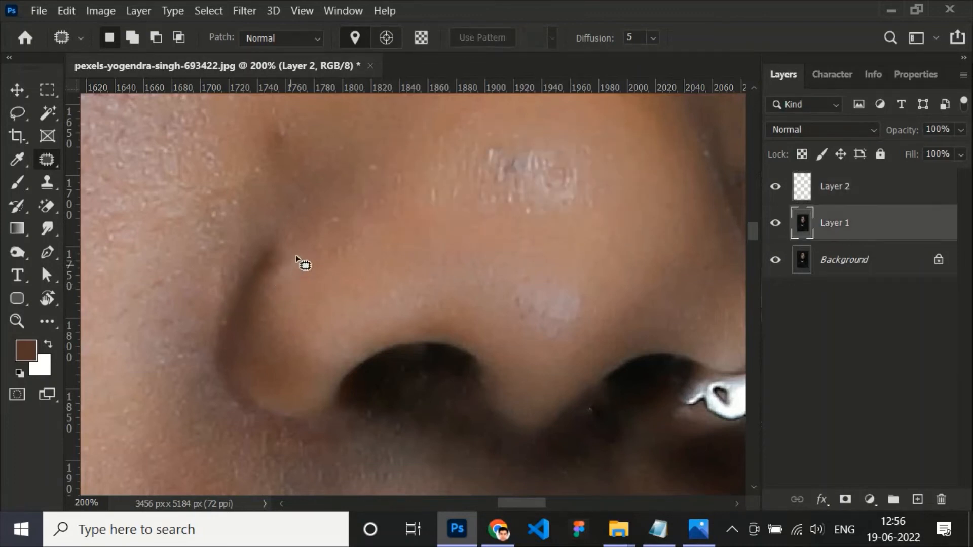
pyautogui.moveTo(302, 263)
pyautogui.mouseDown()
pyautogui.moveTo(276, 280)
pyautogui.moveTo(325, 256)
pyautogui.mouseUp()
# Extend the left nostril's crease upward on Layer 1 using the Burn tool at size 20 and 19% exposure.
pyautogui.press('o')
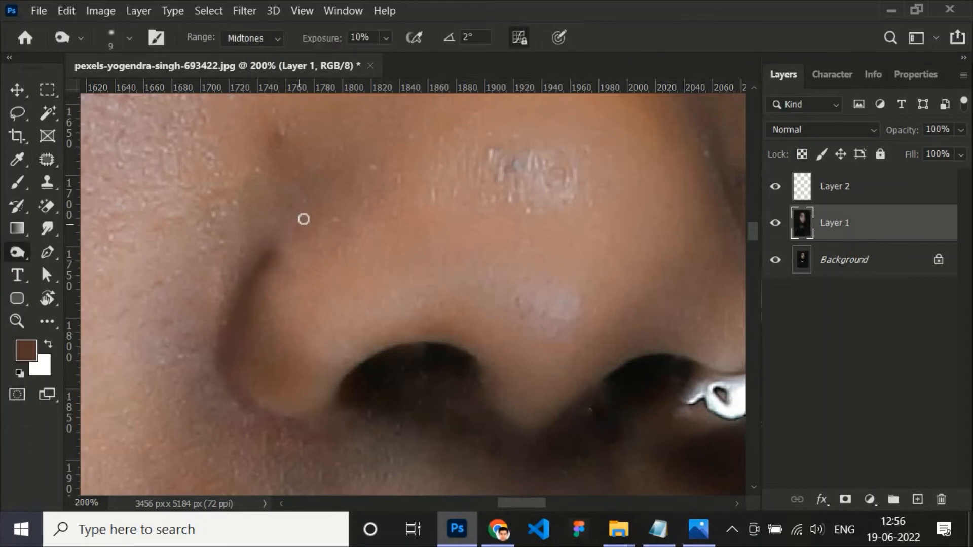
pyautogui.press(']')
pyautogui.press(']')
pyautogui.moveTo(325, 44); pyautogui.dragTo(330, 45)
pyautogui.moveTo(295, 216)
pyautogui.mouseDown()
pyautogui.moveTo(271, 253)
pyautogui.moveTo(287, 250)
pyautogui.moveTo(325, 178)
pyautogui.mouseUp()
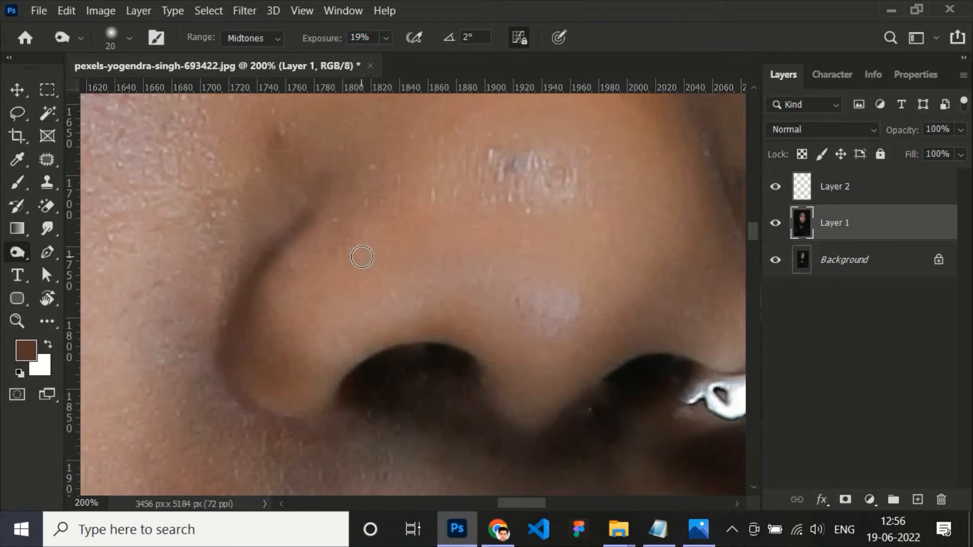
# Examine the retouched portrait as a whole and then the nose and lip area up close.
pyautogui.scroll(-1, 361, 258)
pyautogui.hotkey('ctrl', '0')
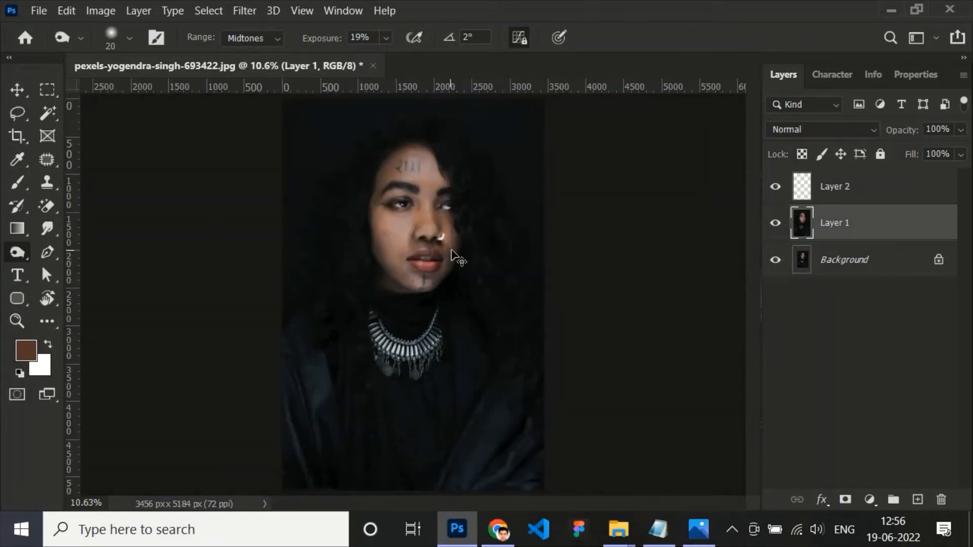
pyautogui.hotkey('ctrl', '+')
pyautogui.hotkey('ctrl', '+')
pyautogui.hotkey('ctrl', '+')
pyautogui.hotkey('ctrl', '+')
pyautogui.moveTo(430, 167); pyautogui.dragTo(419, 343)
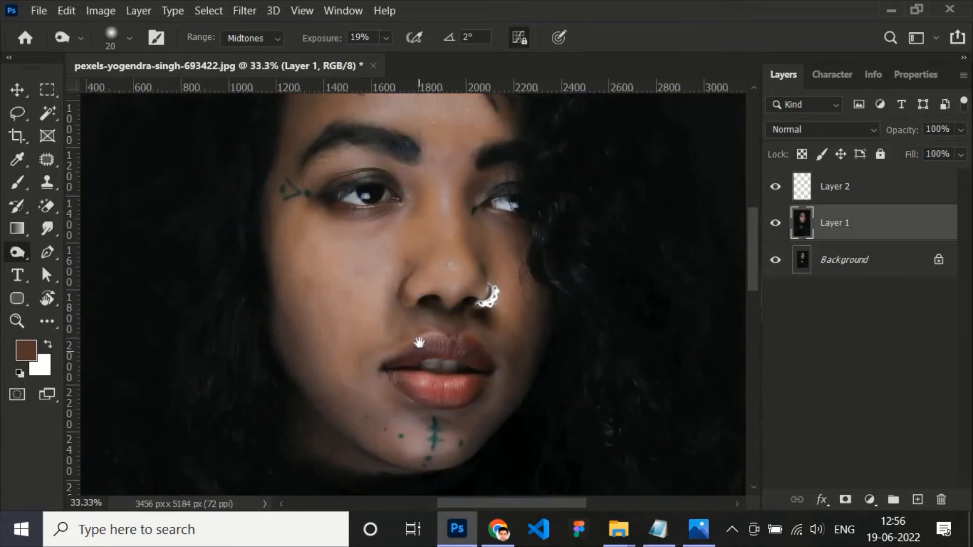
pyautogui.hotkey('ctrl', '+')
pyautogui.hotkey('ctrl', '+')
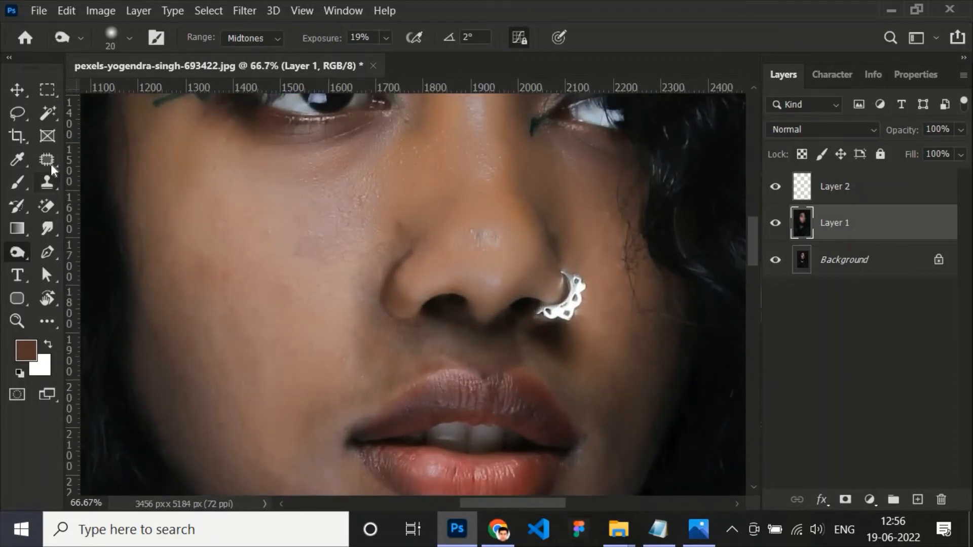
# Smooth the skin alongside the left nostril's crease on Layer 1 using the Patch tool.
pyautogui.click(48, 161)
pyautogui.moveTo(408, 228)
pyautogui.mouseDown()
pyautogui.moveTo(389, 263)
pyautogui.moveTo(370, 259)
pyautogui.moveTo(402, 223)
pyautogui.mouseUp()
pyautogui.click(405, 238)
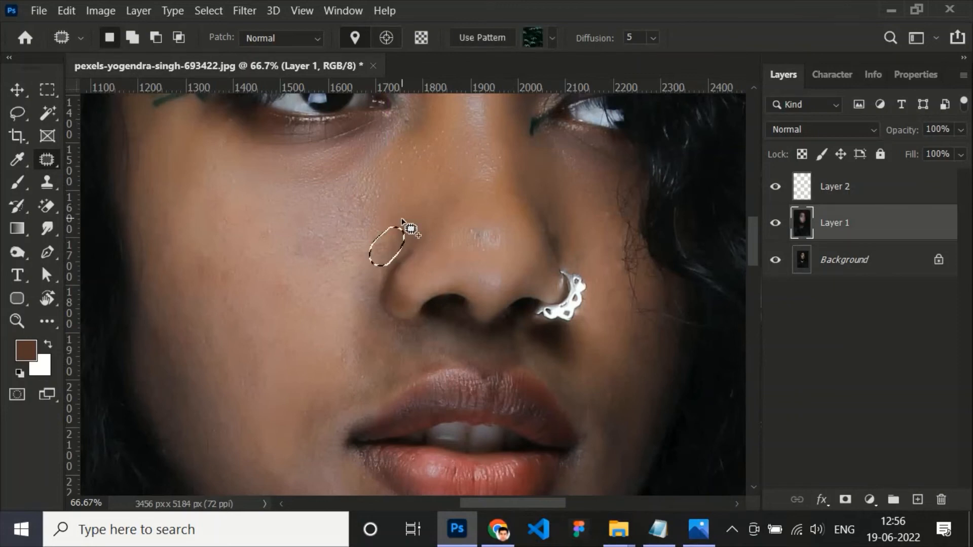
pyautogui.hotkey('ctrl', 'd')
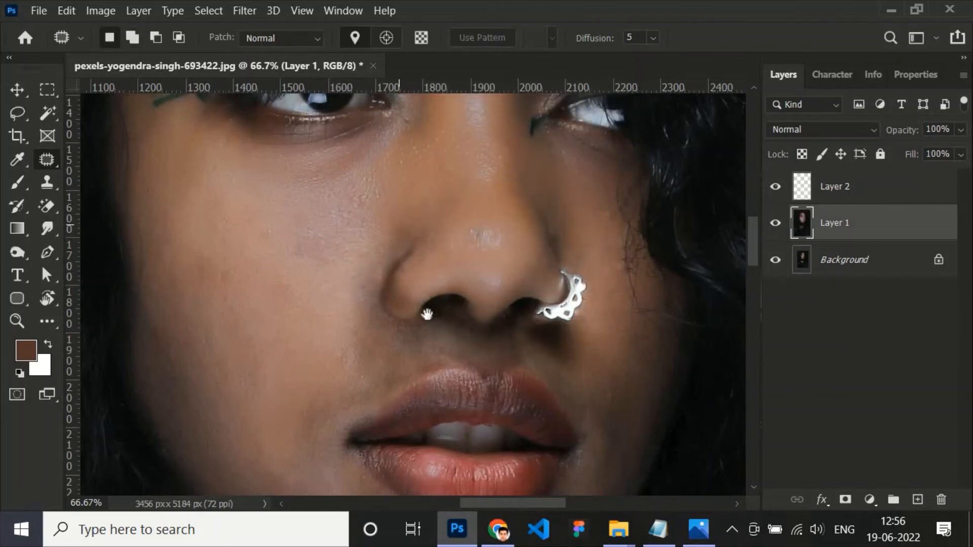
pyautogui.moveTo(386, 269)
pyautogui.mouseDown()
pyautogui.moveTo(375, 293)
pyautogui.moveTo(386, 263)
pyautogui.mouseUp()
pyautogui.hotkey('ctrl', 'd')
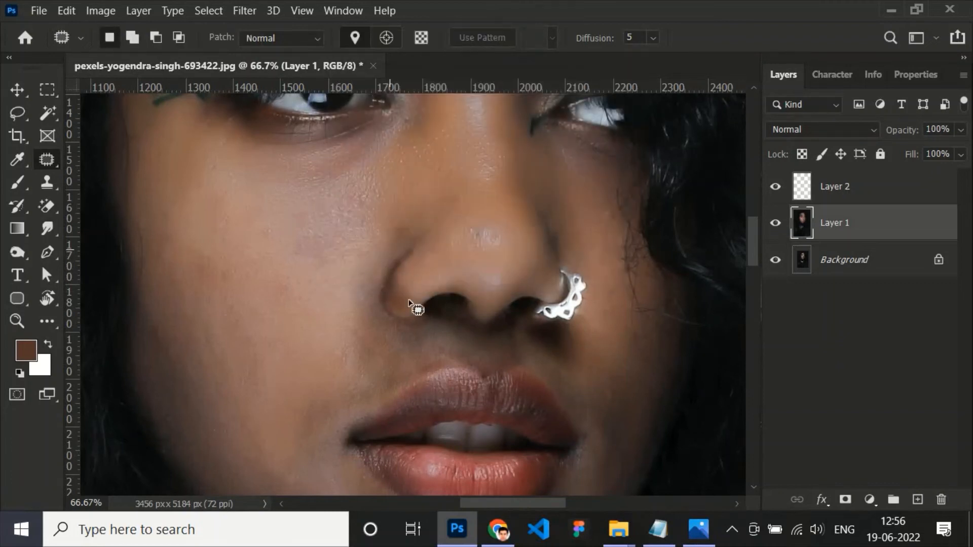
# Fill the skin between the left nostril and the upper lip on Layer 1 with Content-Aware contents at 100% opacity.
pyautogui.scroll(-2, 416, 289)
pyautogui.moveTo(417, 265)
pyautogui.mouseDown()
pyautogui.moveTo(429, 281)
pyautogui.moveTo(405, 269)
pyautogui.moveTo(495, 277)
pyautogui.mouseUp()
pyautogui.hotkey('shift', 'F5')
pyautogui.press('Return')
pyautogui.hotkey('ctrl', 'd')
pyautogui.moveTo(449, 253)
pyautogui.mouseDown()
pyautogui.moveTo(475, 289)
pyautogui.moveTo(433, 275)
pyautogui.moveTo(448, 253)
pyautogui.mouseUp()
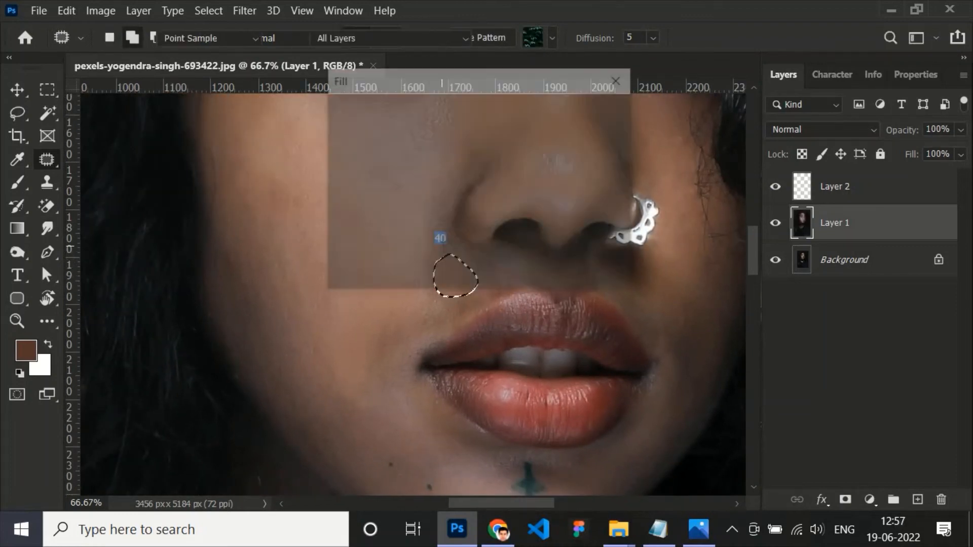
pyautogui.hotkey('shift', 'F5')
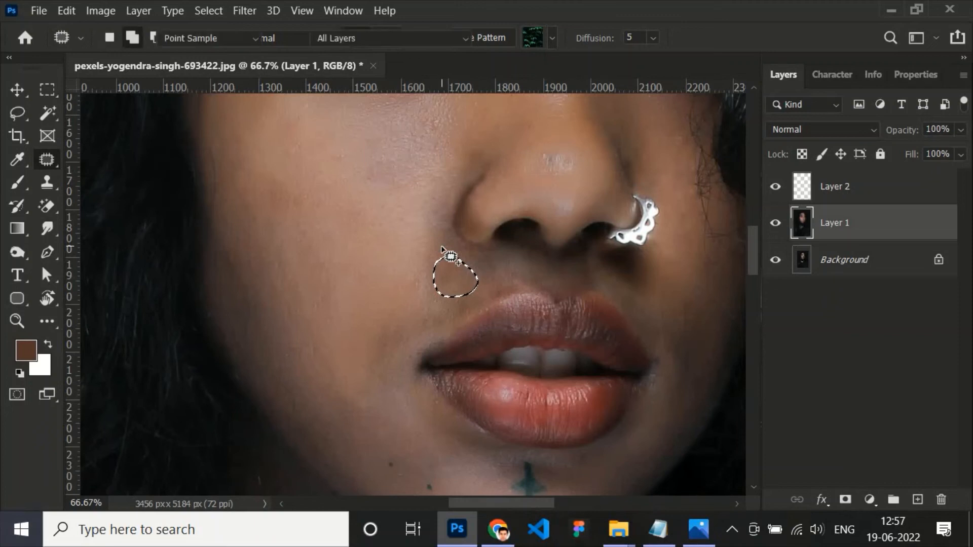
pyautogui.press('Return')
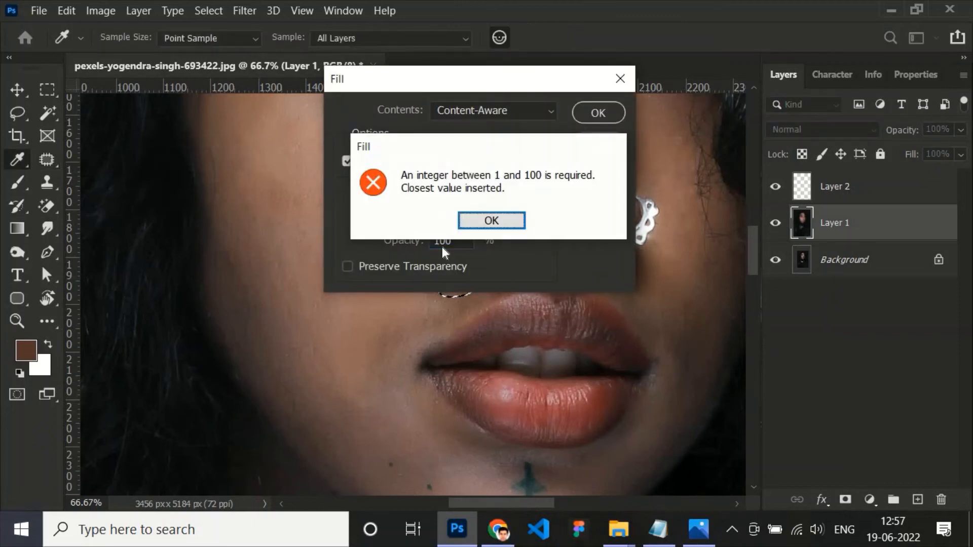
pyautogui.click(490, 221)
pyautogui.press('Return')
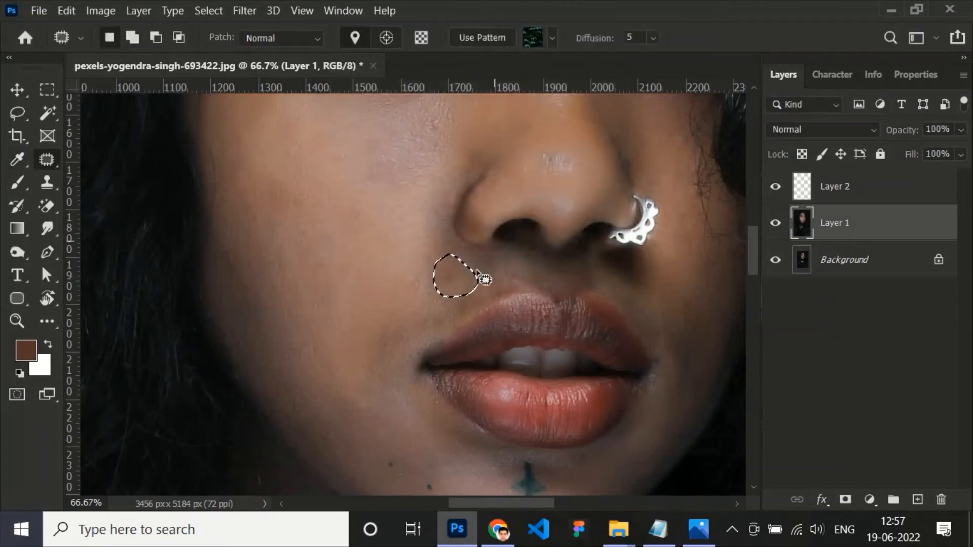
# Patch the remaining uneven skin just above the left side of the upper lip on Layer 1.
pyautogui.hotkey('ctrl', 'd')
pyautogui.moveTo(482, 276)
pyautogui.mouseDown()
pyautogui.moveTo(445, 278)
pyautogui.moveTo(445, 314)
pyautogui.mouseUp()
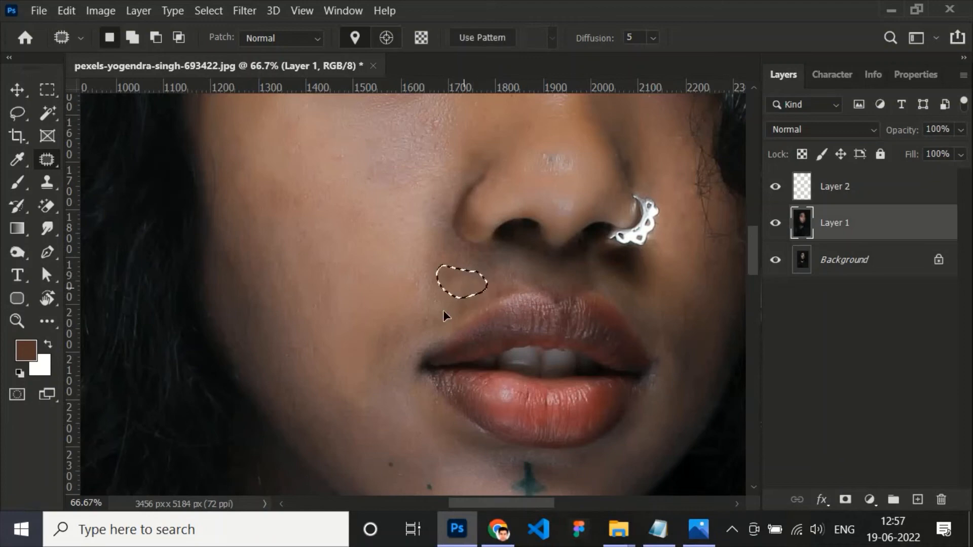
pyautogui.hotkey('ctrl', 'd')
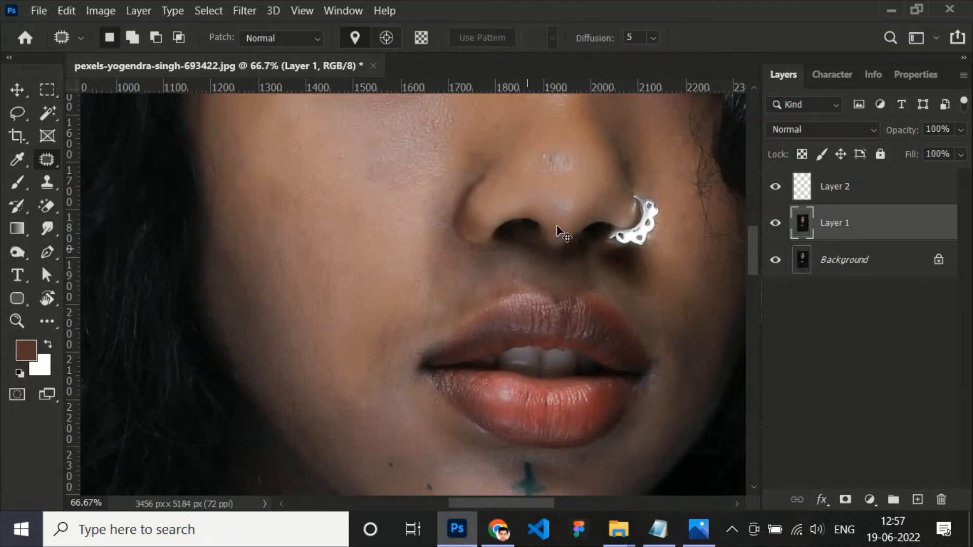
# Inspect the nostrils and the remaining nose ring up close, followed by the portrait as a whole.
pyautogui.hotkey('ctrl', '+')
pyautogui.hotkey('ctrl', '+')
pyautogui.moveTo(616, 200); pyautogui.dragTo(198, 360)
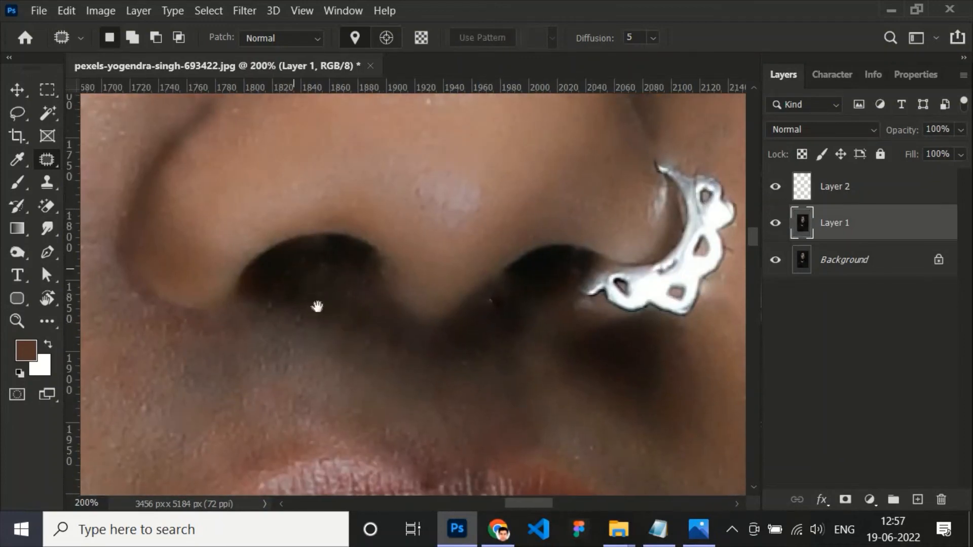
pyautogui.moveTo(316, 306); pyautogui.dragTo(580, 326)
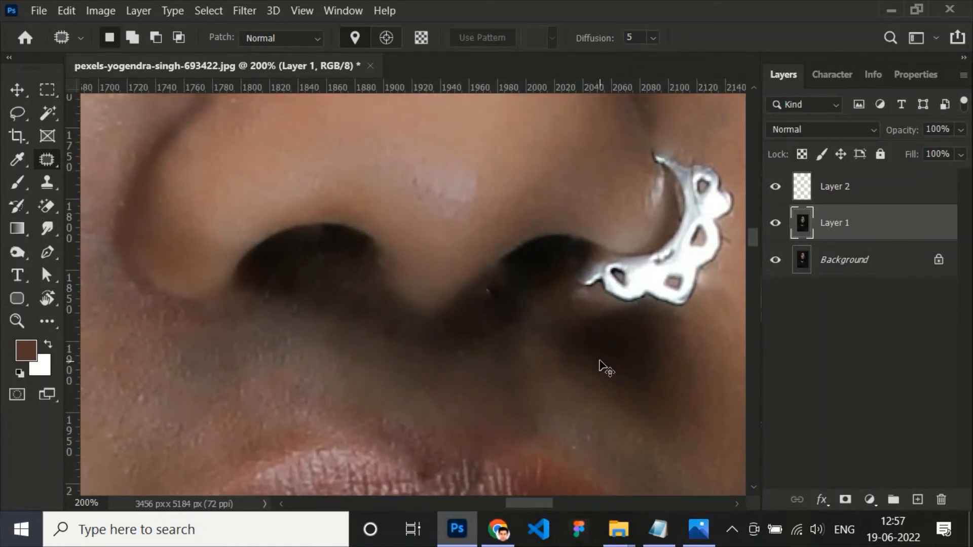
pyautogui.hotkey('ctrl', '-')
pyautogui.hotkey('ctrl', '-')
pyautogui.hotkey('ctrl', '-')
pyautogui.hotkey('ctrl', '-')
pyautogui.hotkey('ctrl', '-')
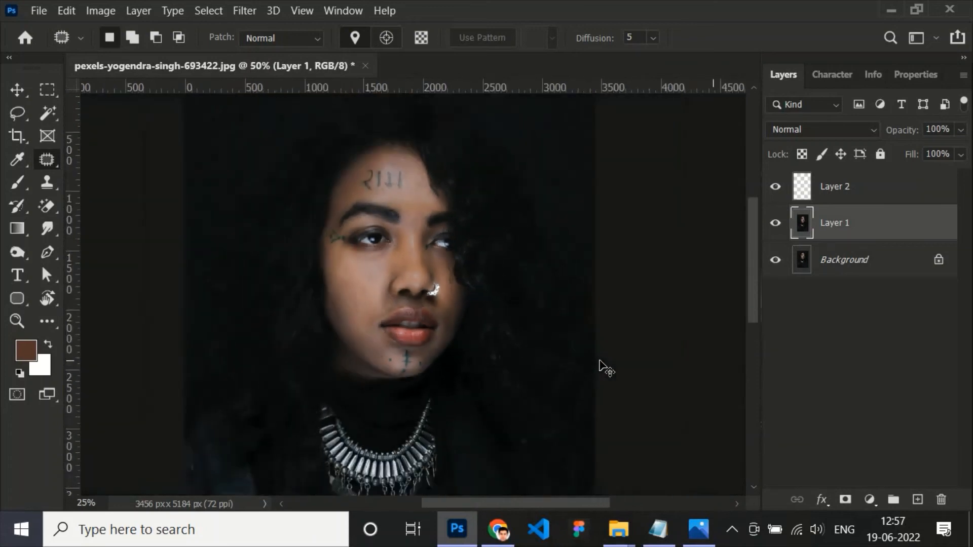
pyautogui.hotkey('ctrl', '-')
pyautogui.hotkey('ctrl', '-')
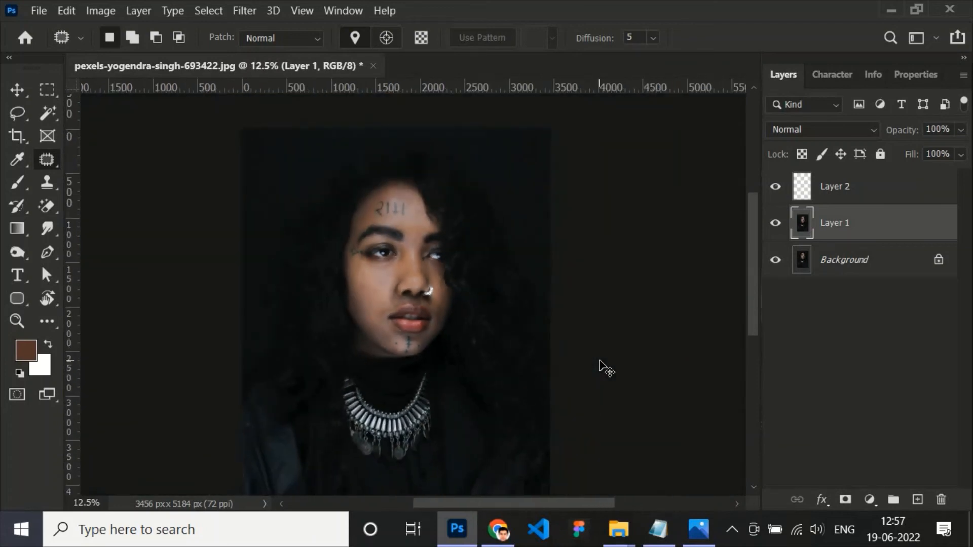
# Compare the portrait with and without Layer 1, both as a whole and close up around the nose.
pyautogui.click(778, 225)
pyautogui.click(778, 226)
pyautogui.click(778, 225)
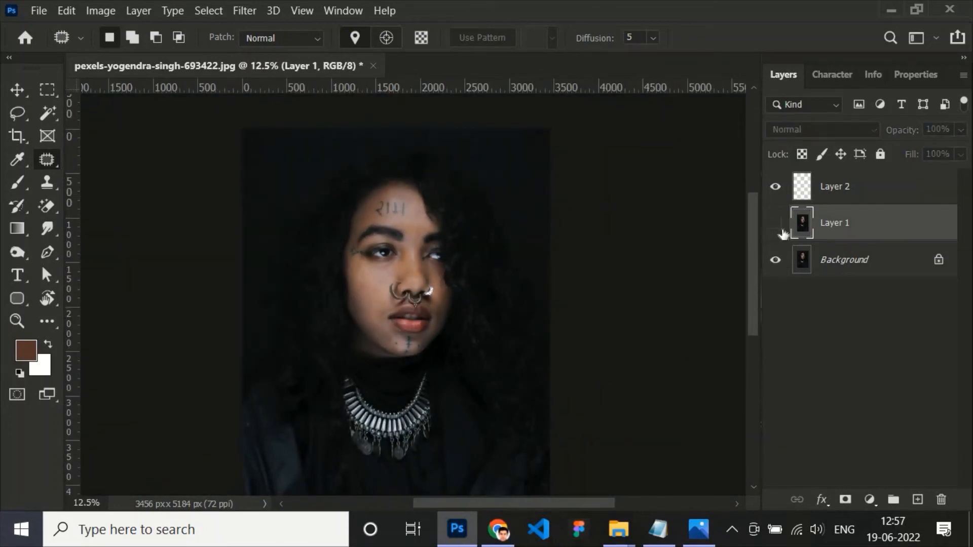
pyautogui.click(778, 226)
pyautogui.click(779, 226)
pyautogui.click(779, 226)
pyautogui.hotkey('ctrl', '+')
pyautogui.hotkey('ctrl', '+')
pyautogui.hotkey('ctrl', '+')
pyautogui.hotkey('ctrl', '+')
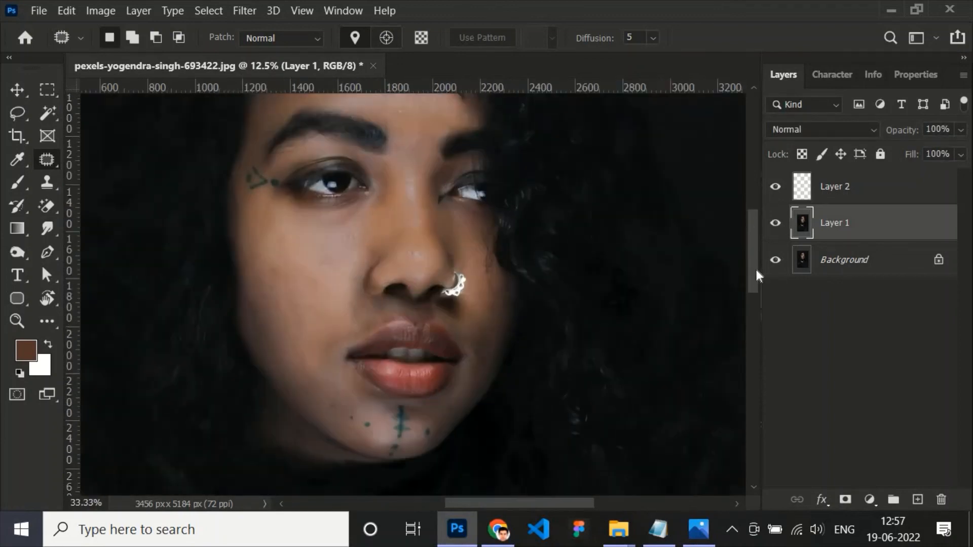
pyautogui.click(777, 227)
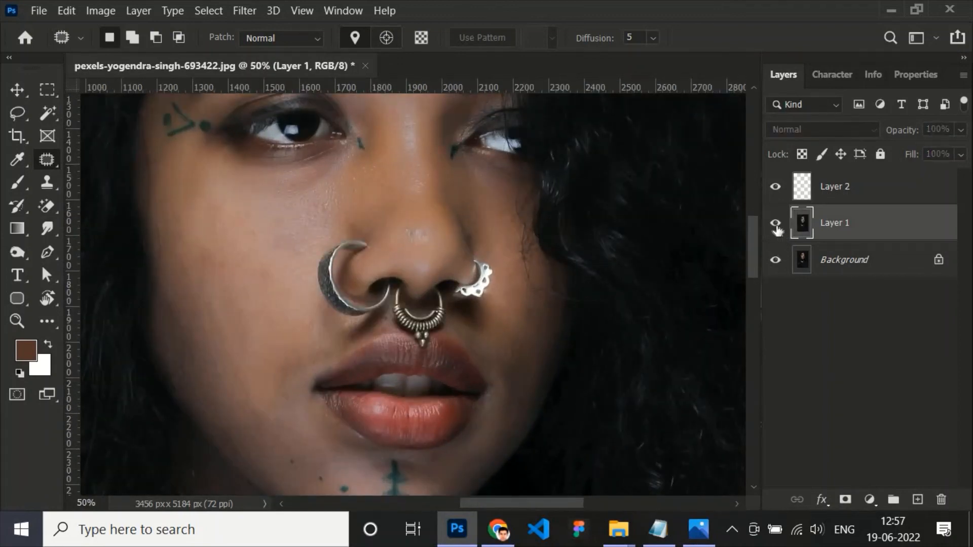
pyautogui.click(777, 227)
pyautogui.click(777, 227)
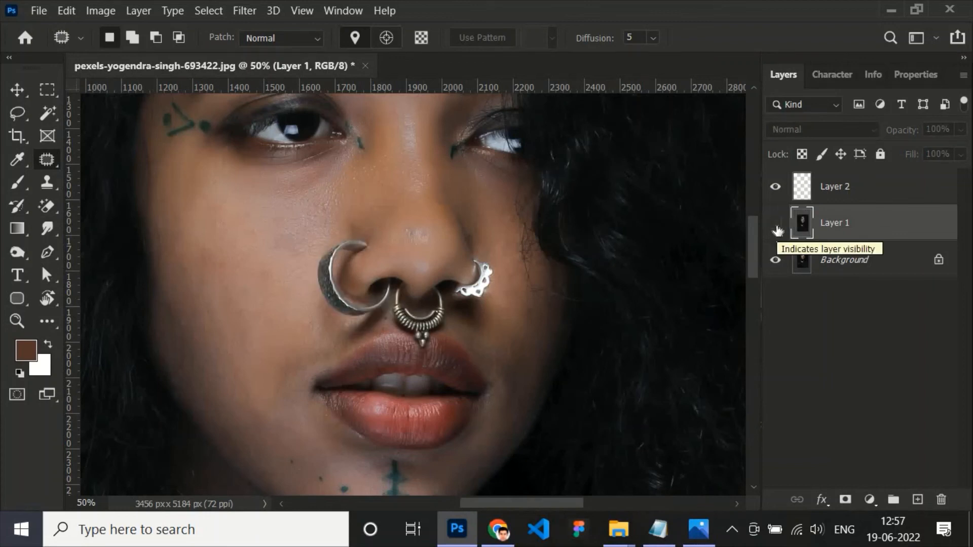
pyautogui.click(778, 227)
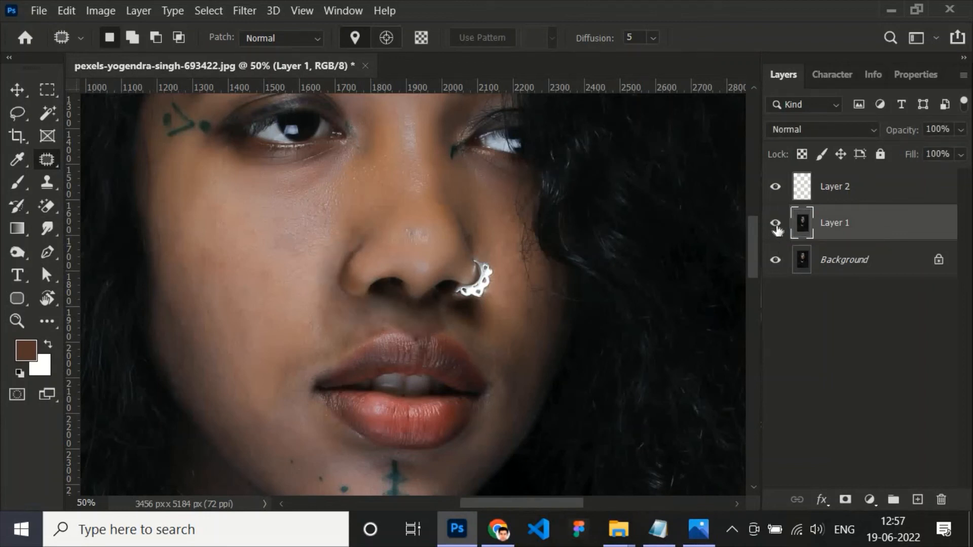
# Sample a skin tone beside the upper end of the left nostril's crease and set the Brush tool's size to 45.
pyautogui.hotkey('ctrl', '+')
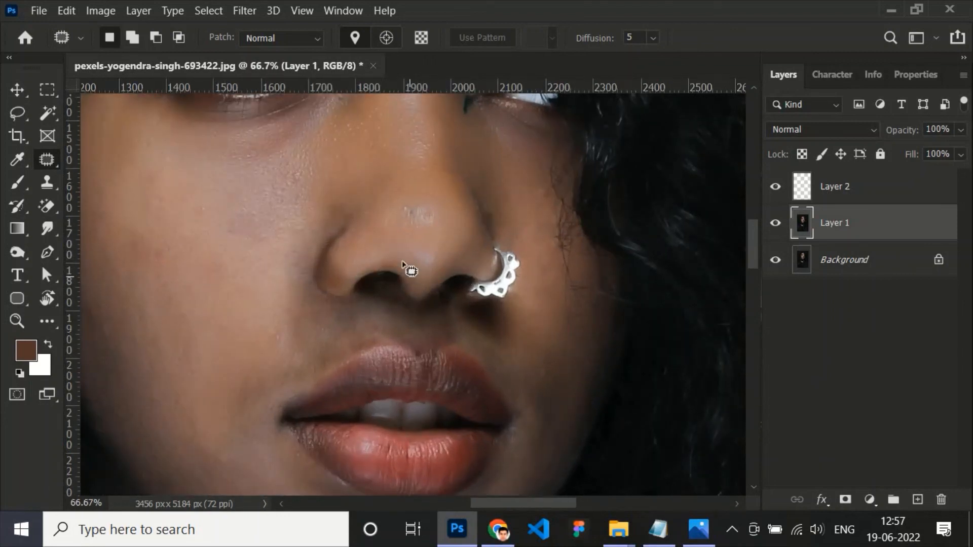
pyautogui.press('i')
pyautogui.click(351, 234)
pyautogui.press('b')
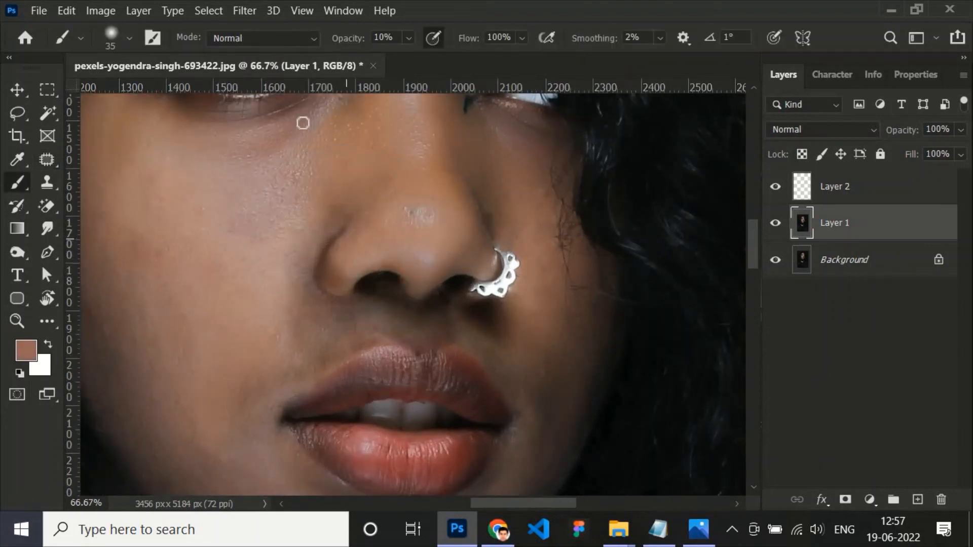
pyautogui.press(']')
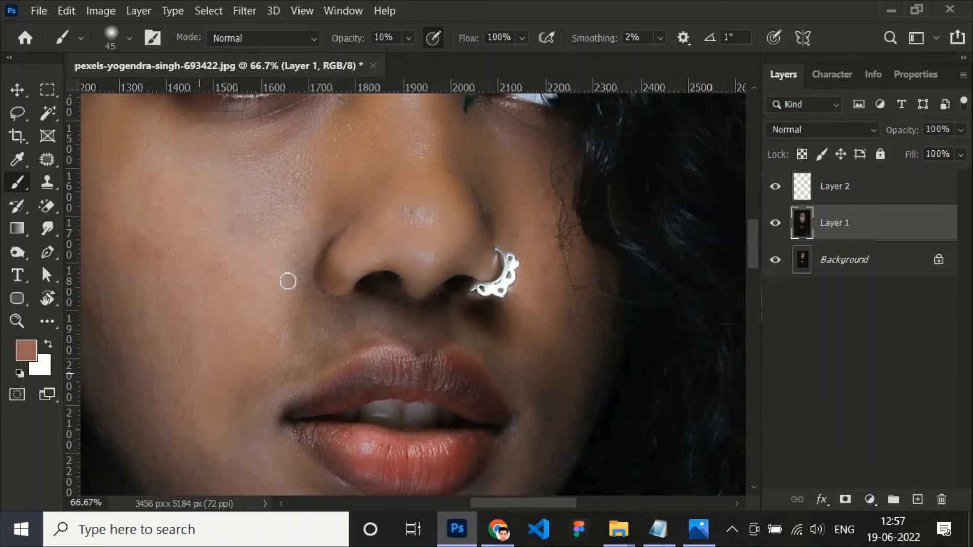
# Group Layer 1 and Layer 2 together above the Background.
pyautogui.hotkey('ctrl', '0')
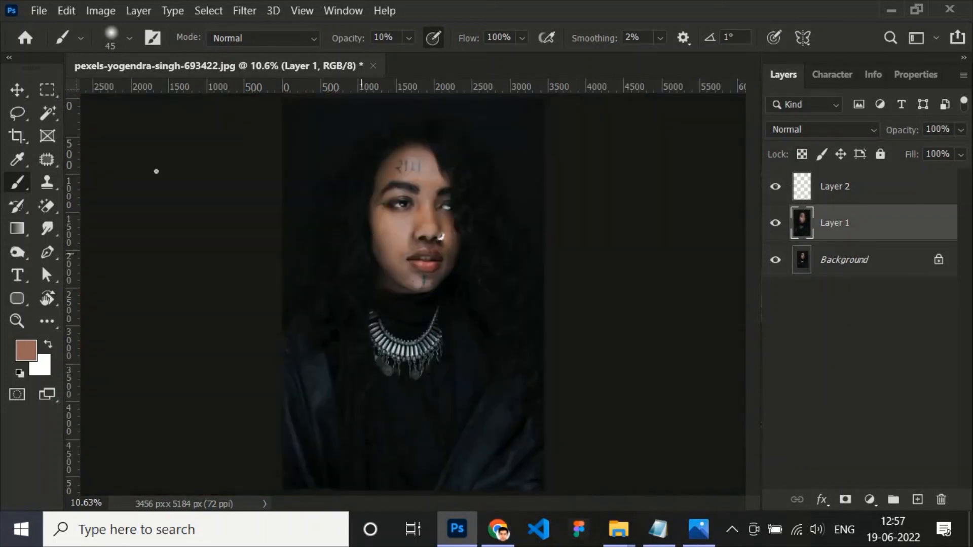
pyautogui.click(19, 92)
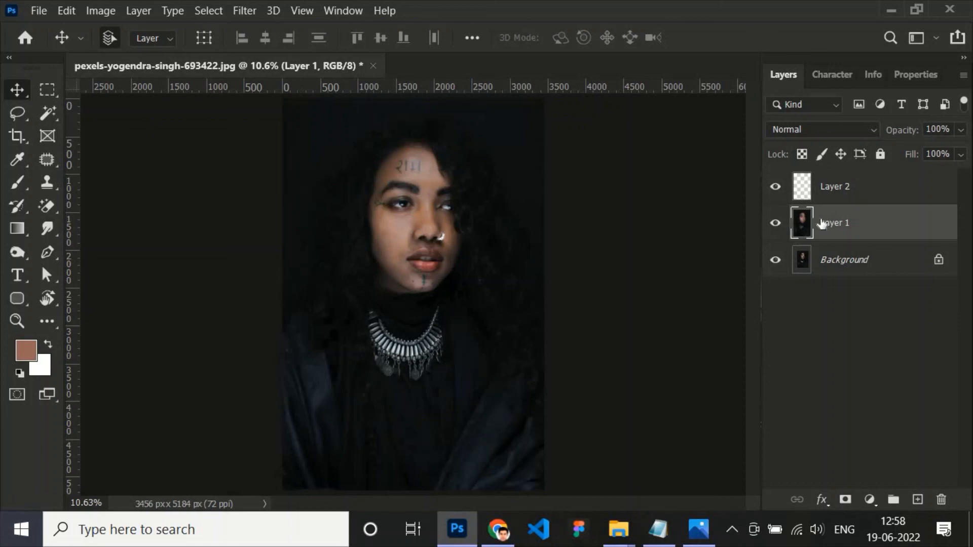
pyautogui.keyDown('ctrl'); pyautogui.click(829, 200); pyautogui.keyUp('ctrl')
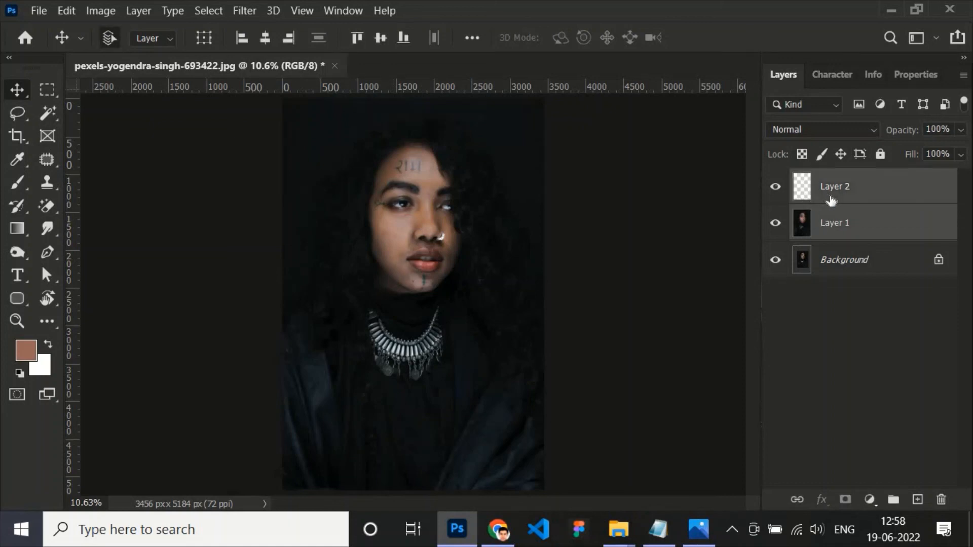
pyautogui.hotkey('ctrl', 'g')
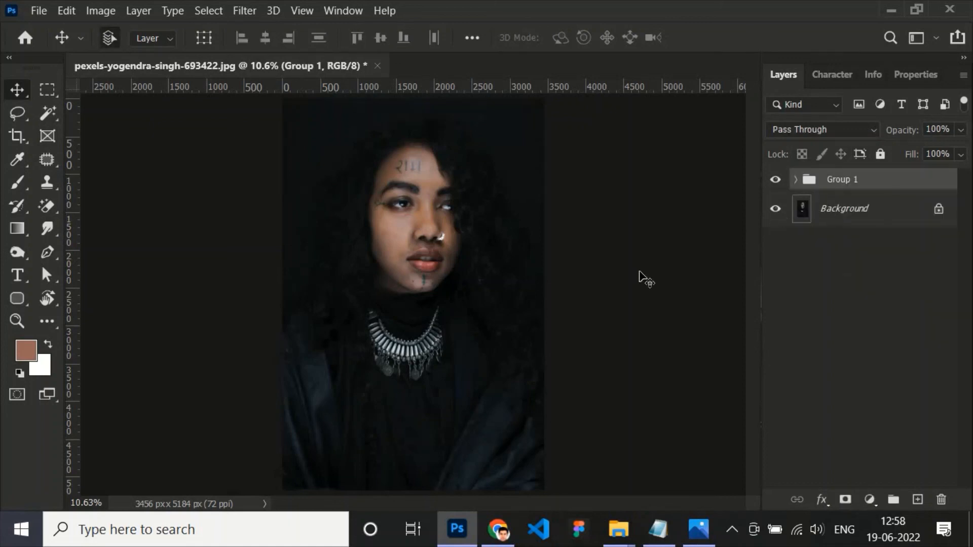
# Compare the whole portrait before and after retouching by toggling the layer group's visibility, leaving the group shown.
pyautogui.click(779, 181)
pyautogui.click(779, 181)
pyautogui.click(778, 180)
pyautogui.click(779, 181)
pyautogui.click(779, 181)
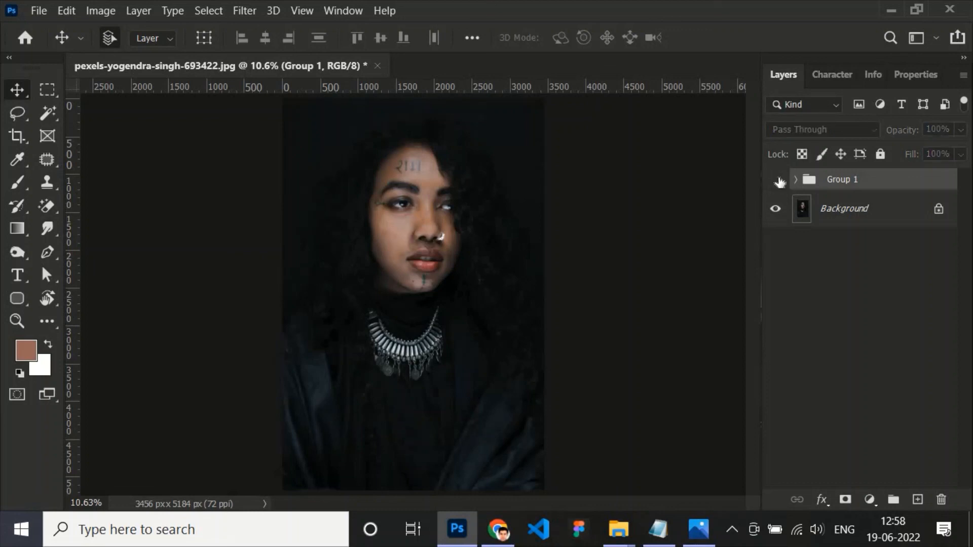
pyautogui.click(778, 181)
pyautogui.click(779, 181)
pyautogui.click(779, 181)
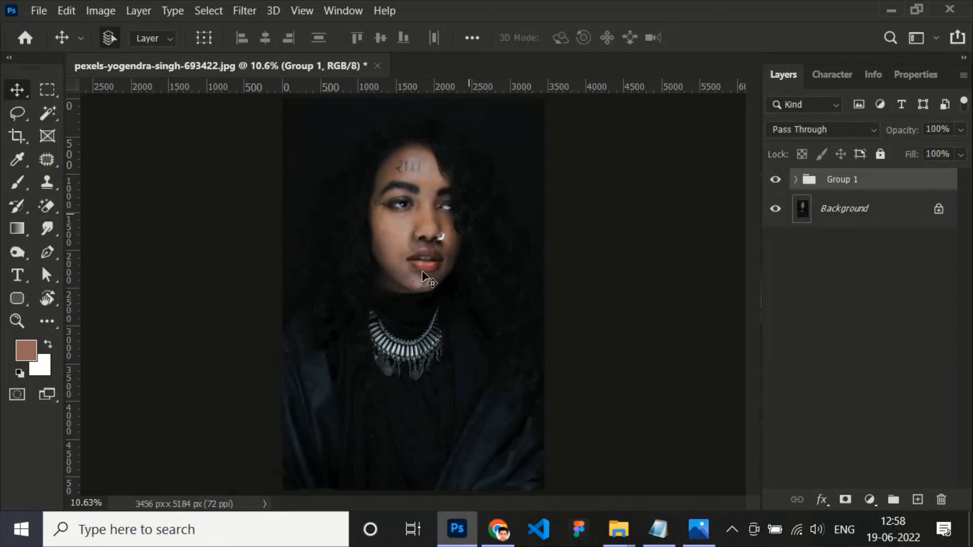